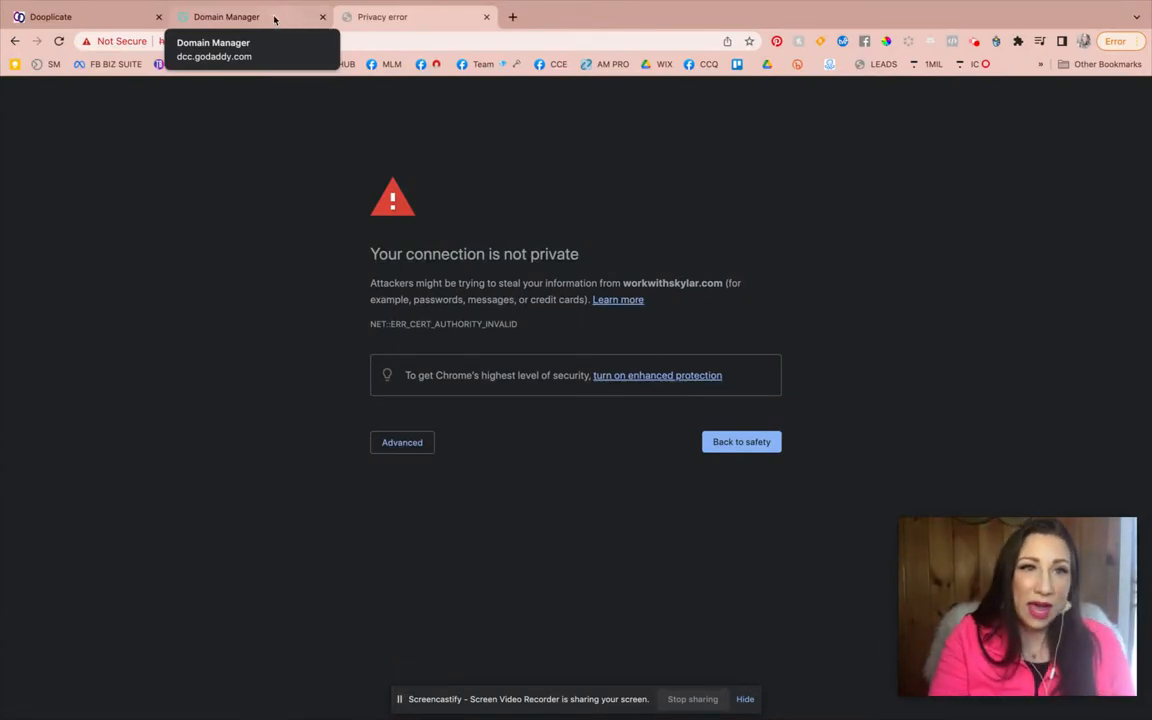
Switch to Dooplicate and open the form for adding a new domain from the Sites settings.
click(271, 19)
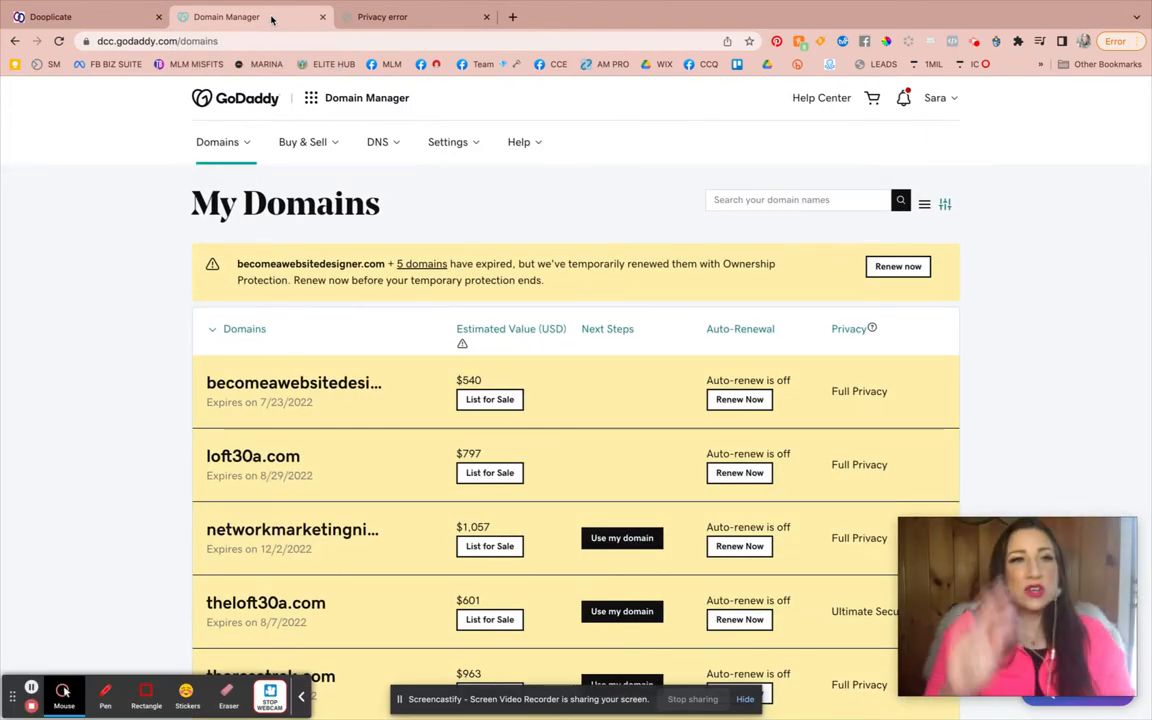
click(70, 16)
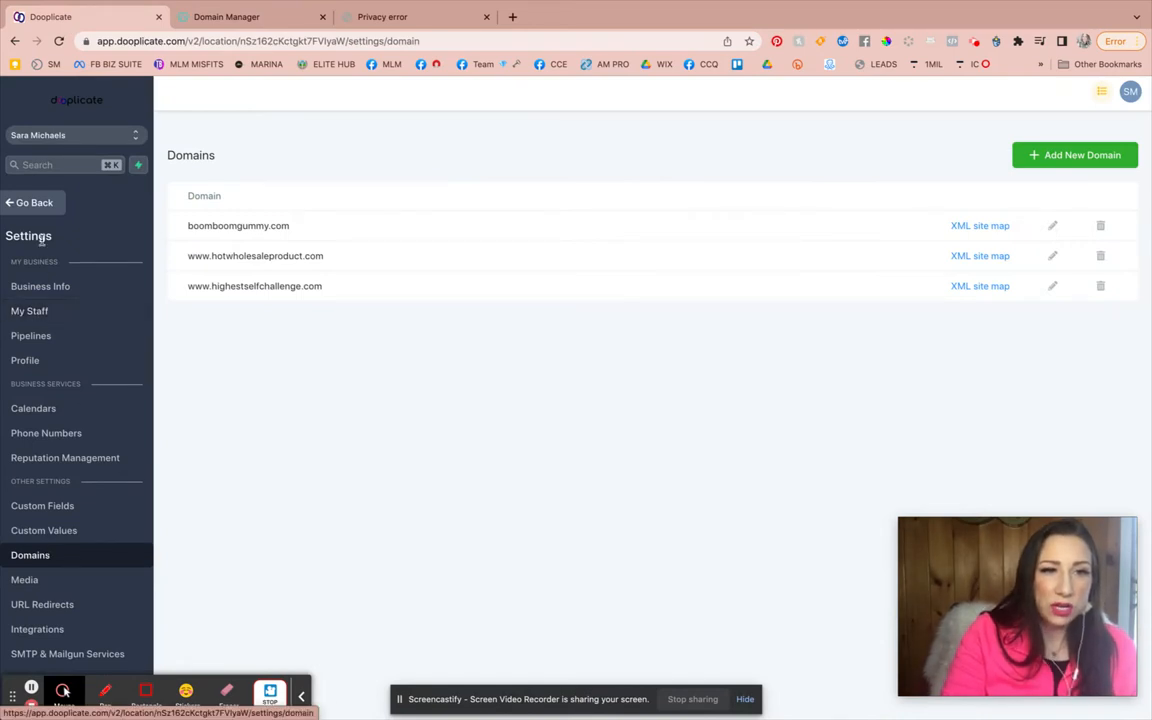
click(27, 208)
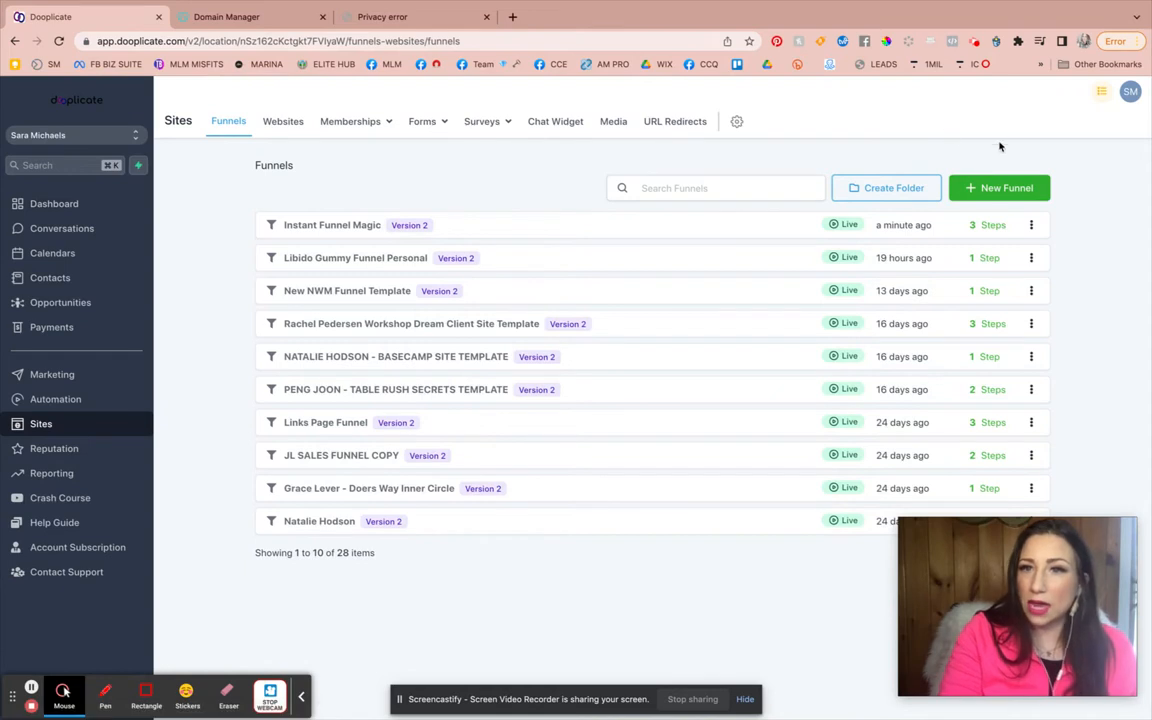
click(738, 124)
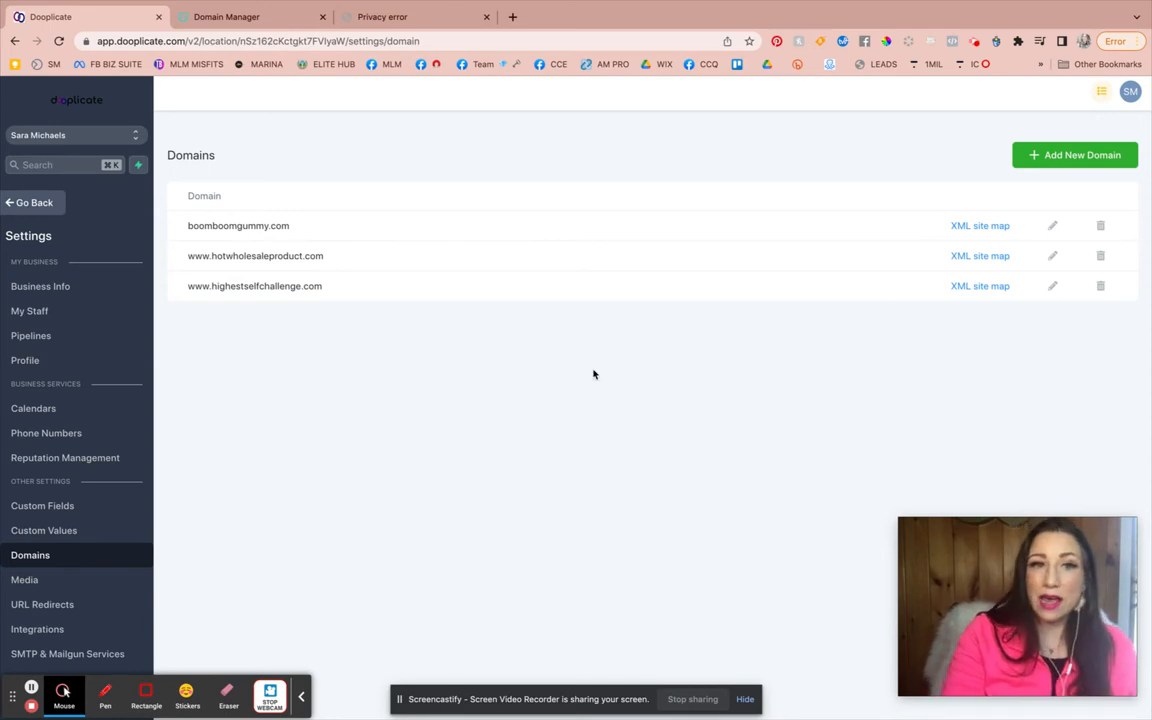
click(1043, 161)
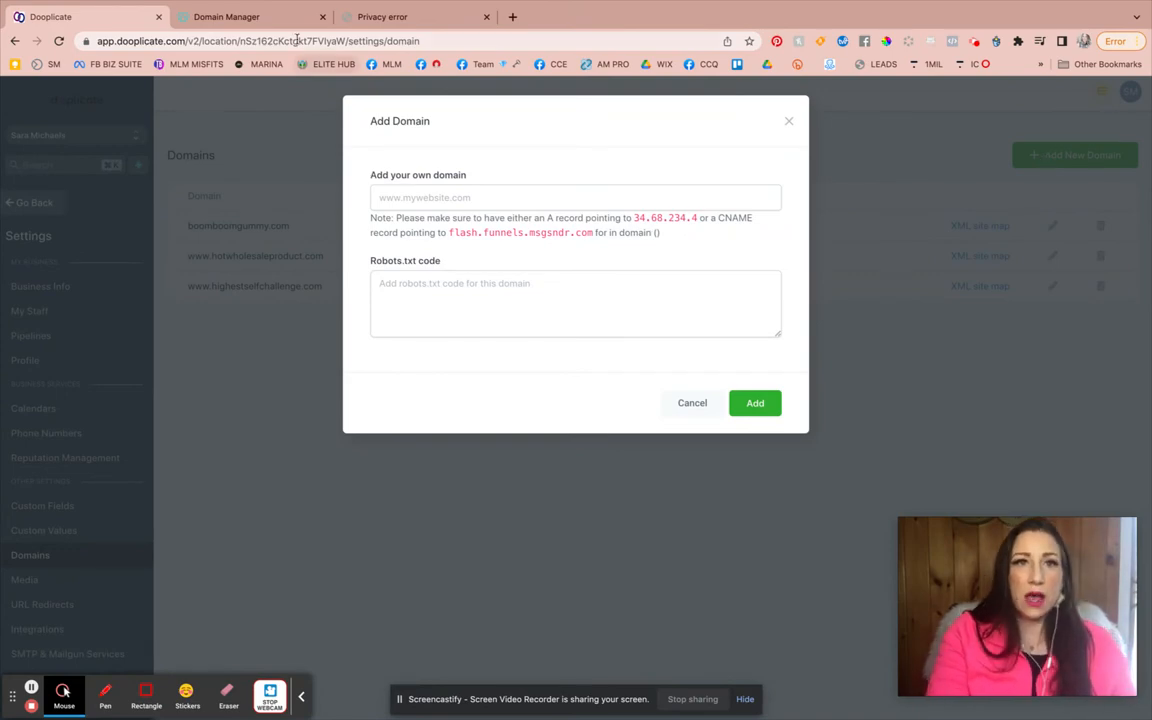
Switch to GoDaddy and open the domain settings of instantfunnelmagic.com from the domain list.
click(272, 17)
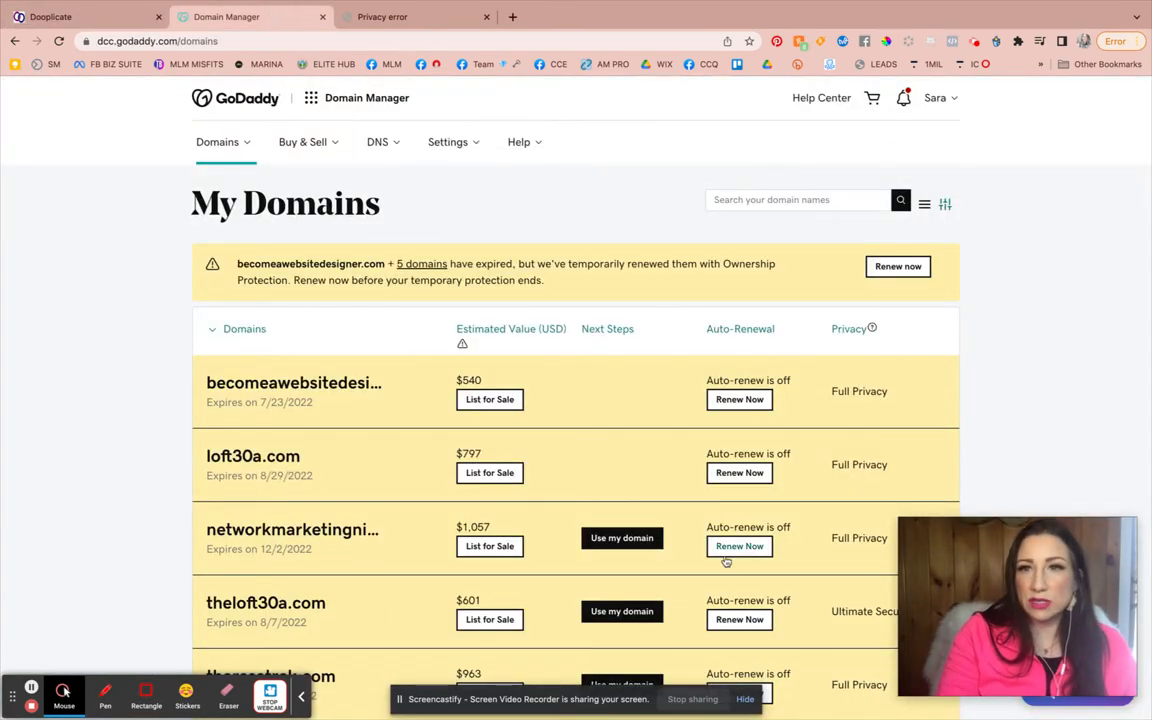
scroll(708, 456, down, 1)
scroll(708, 456, down, 4)
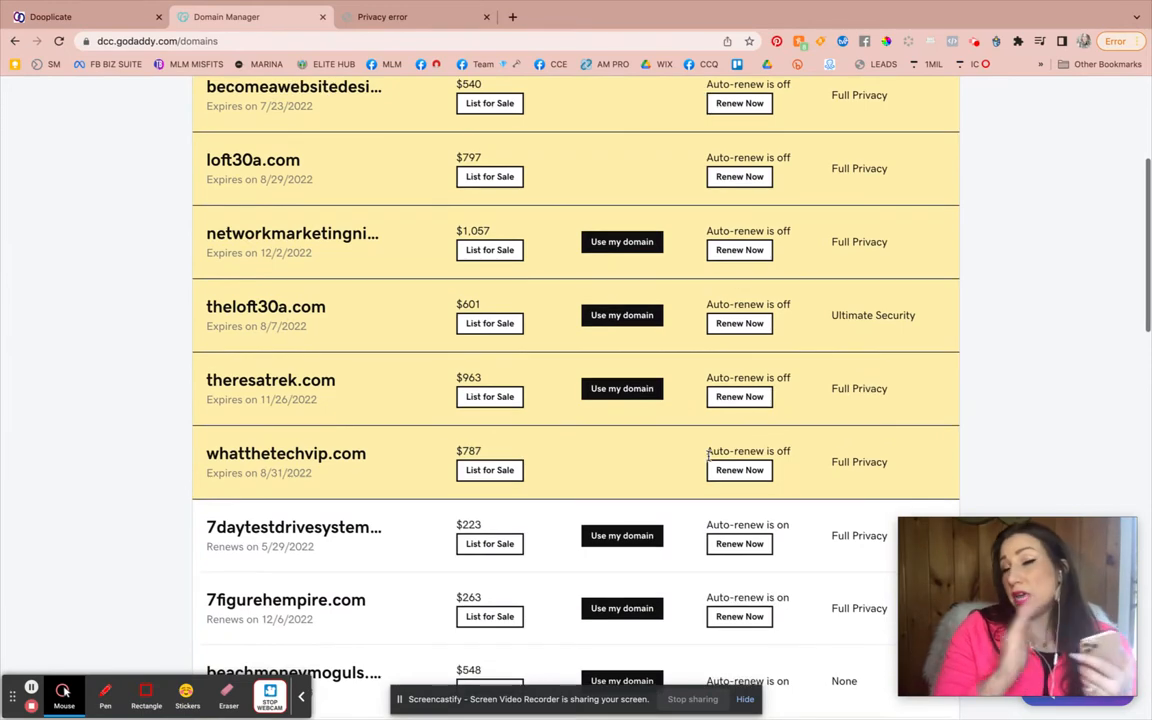
scroll(708, 456, down, 4)
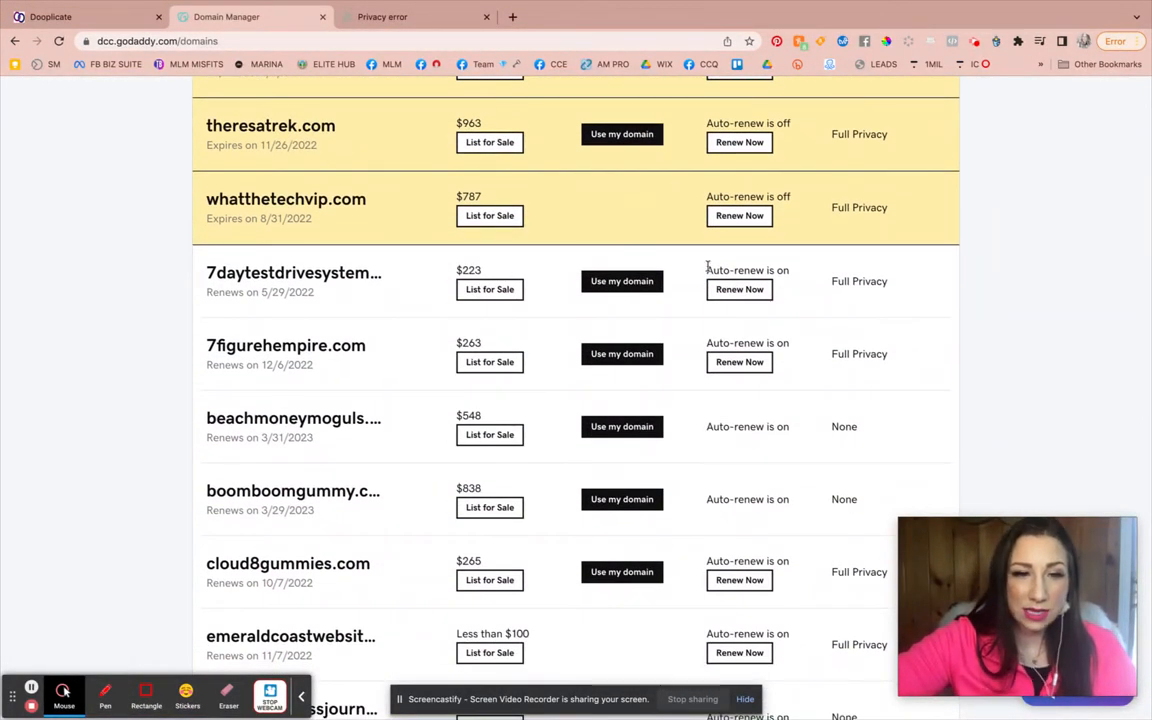
scroll(708, 267, down, 6)
scroll(708, 268, down, 2)
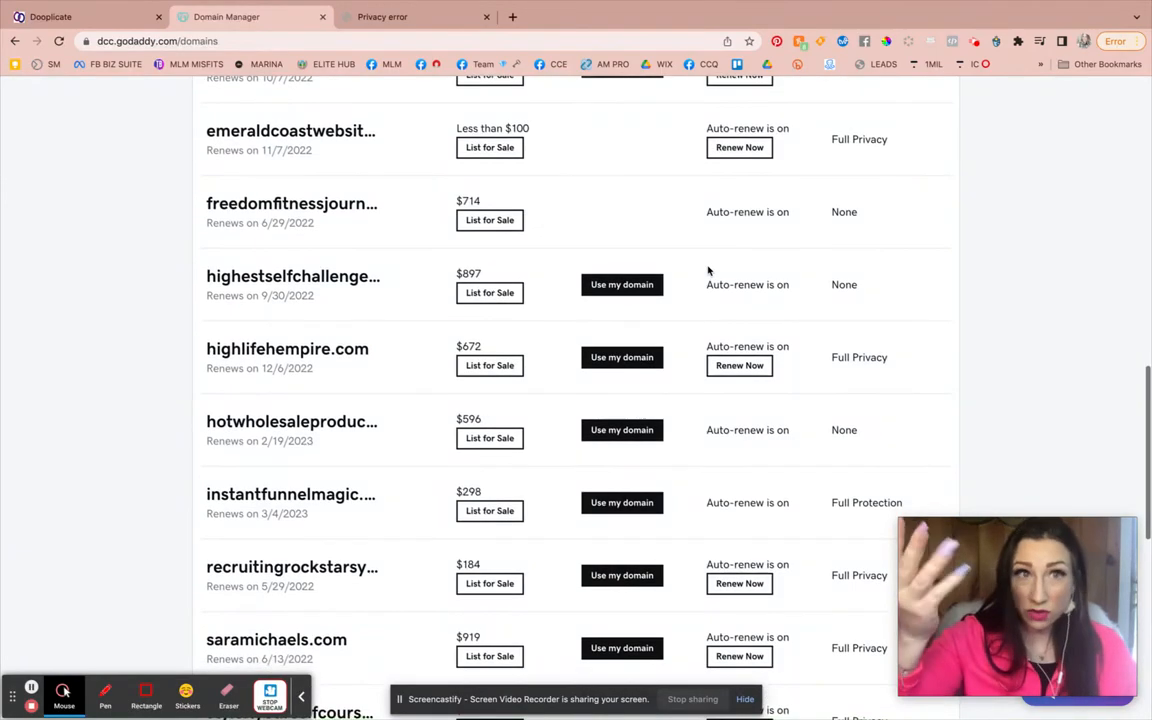
scroll(708, 268, down, 2)
scroll(708, 268, down, 8)
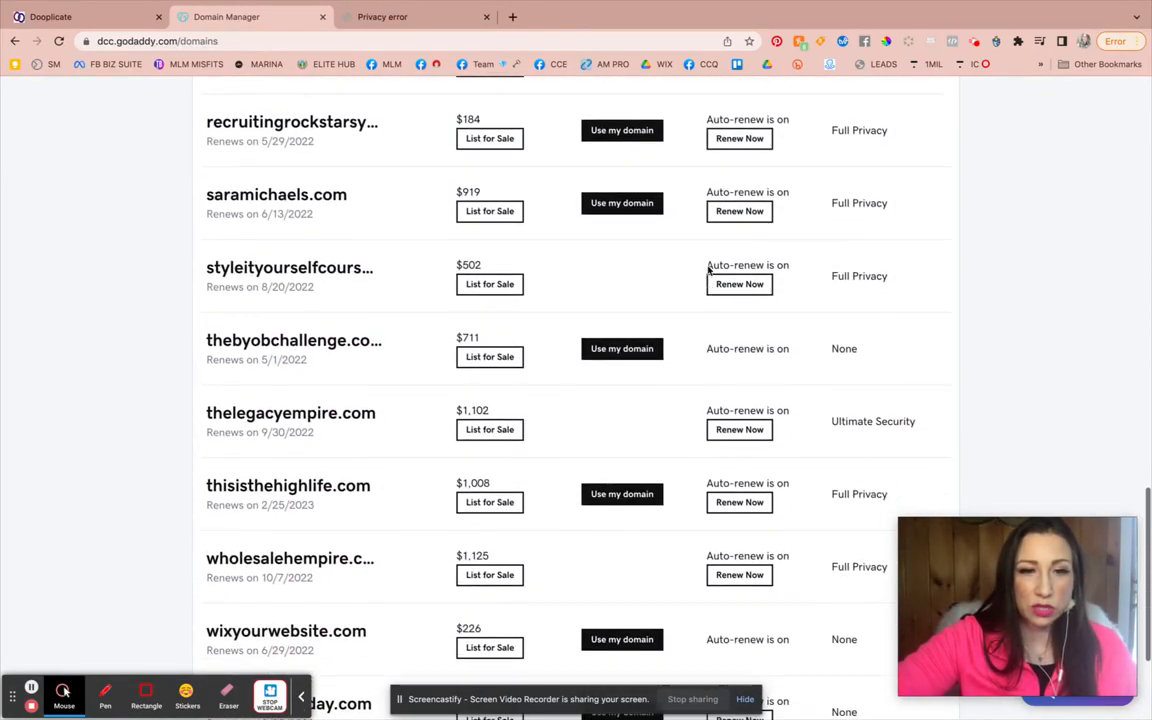
scroll(627, 540, up, 15)
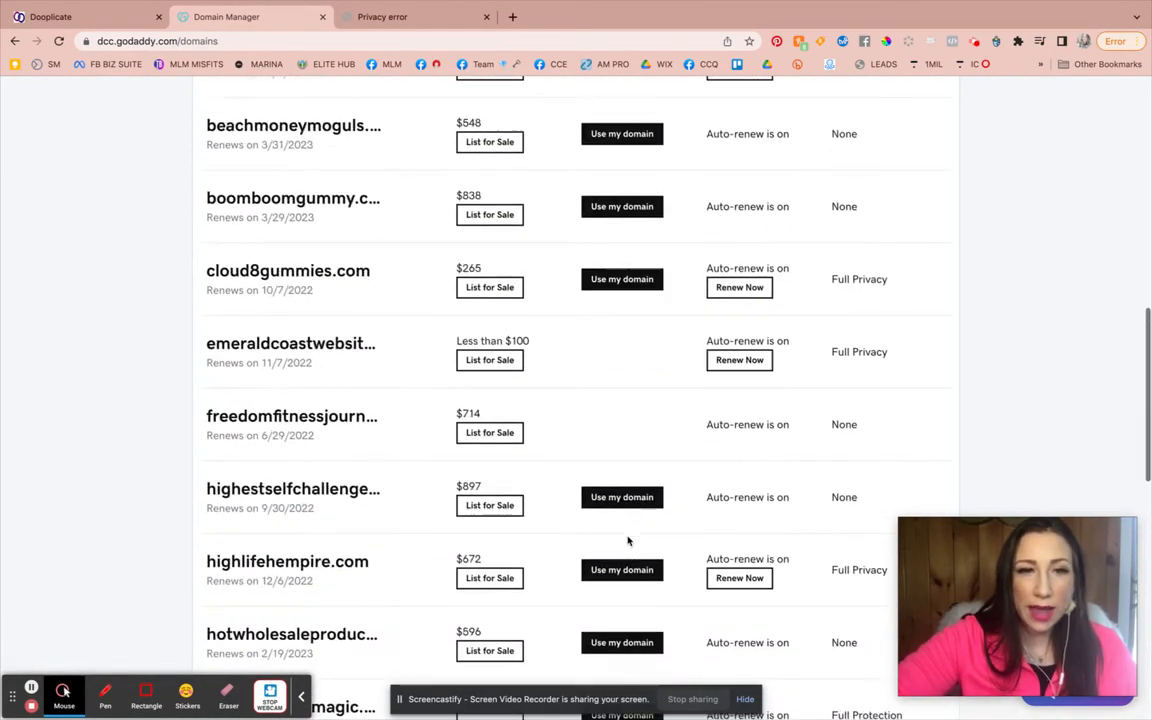
scroll(628, 540, down, 5)
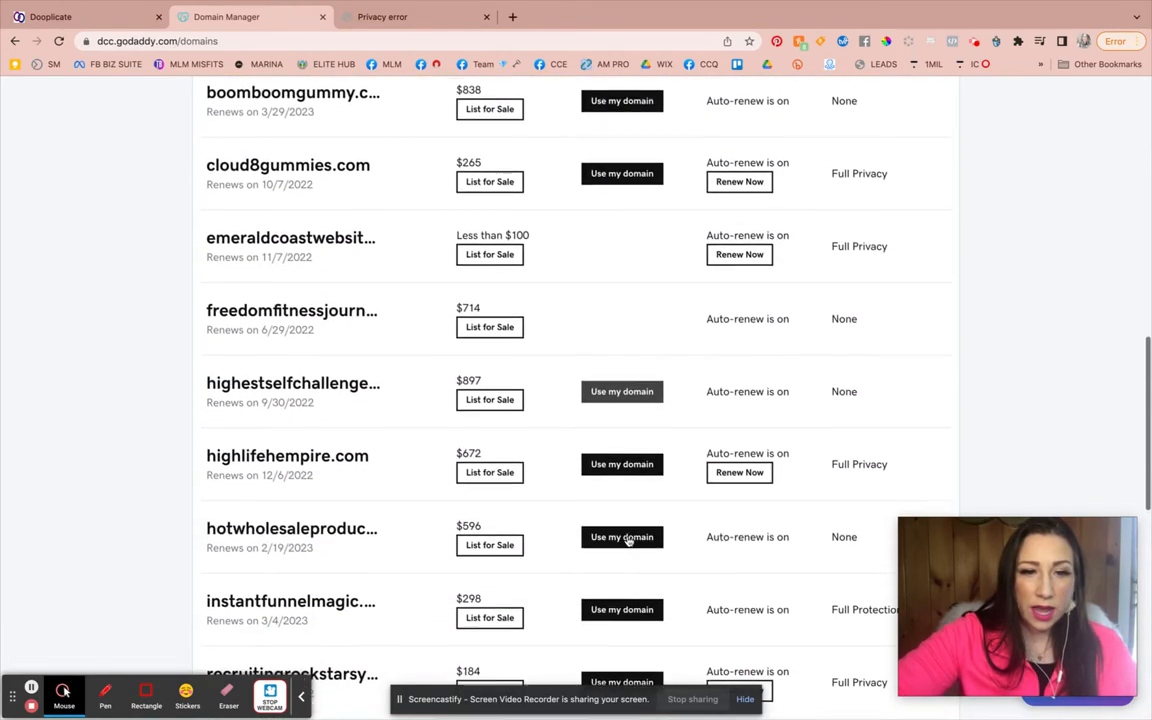
click(289, 586)
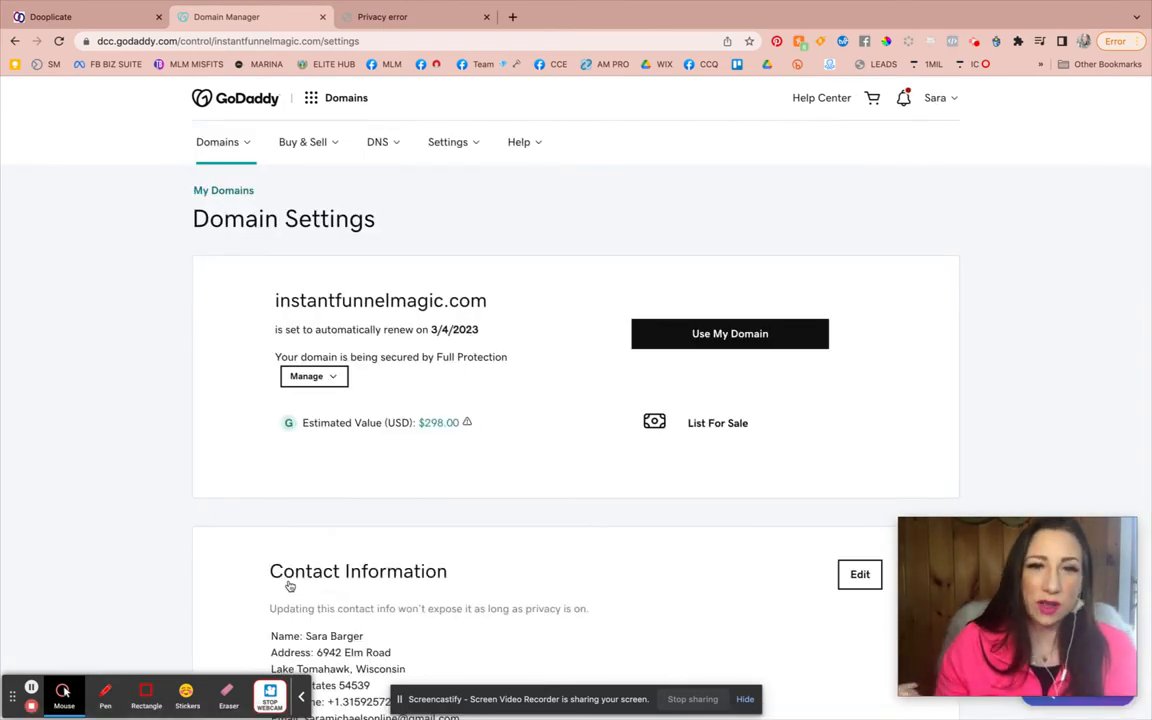
Open DNS management for instantfunnelmagic.com from its additional settings.
scroll(529, 444, down, 3)
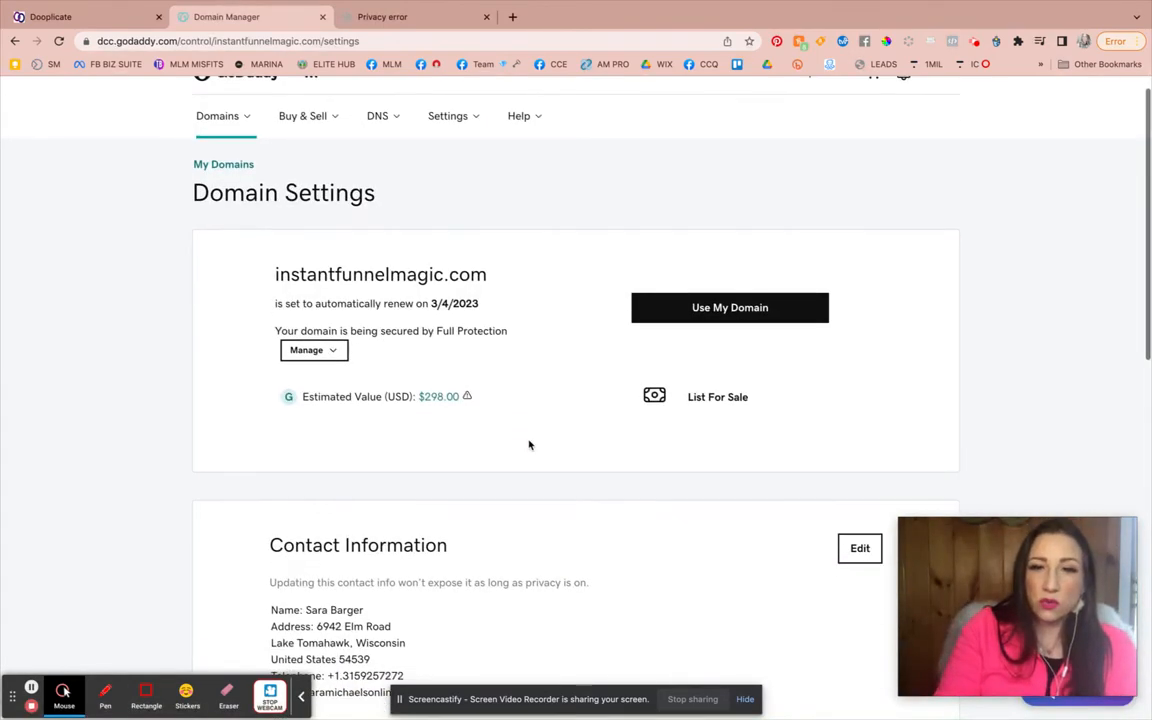
scroll(529, 444, down, 8)
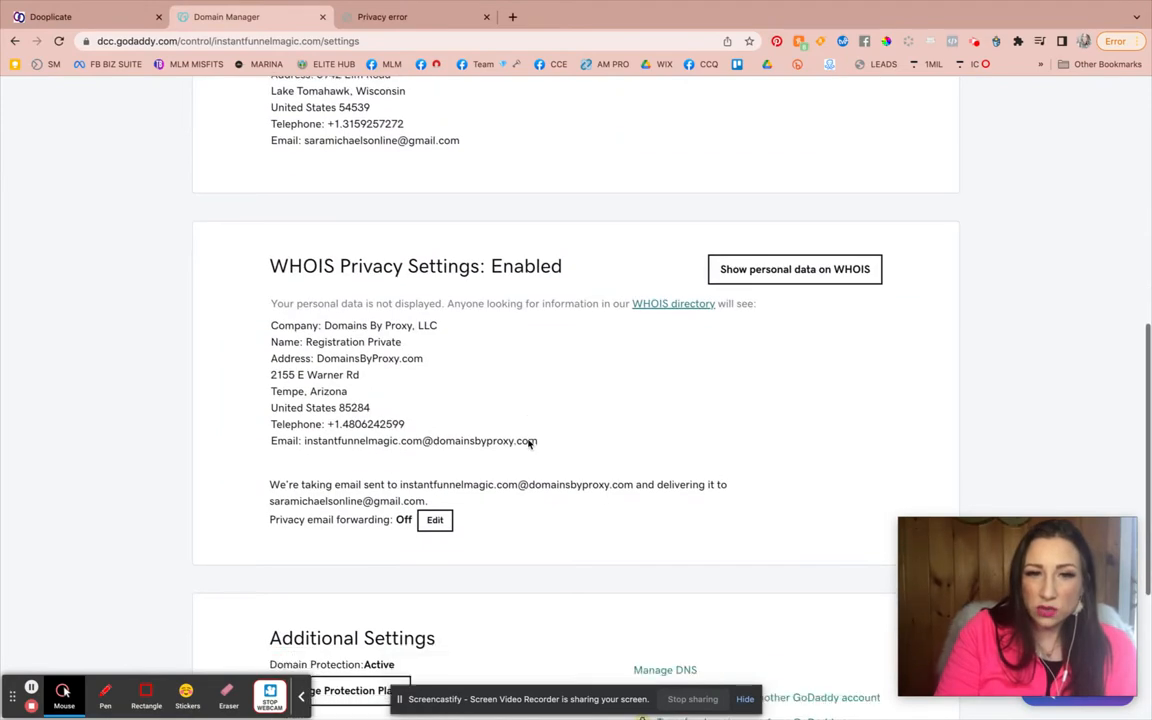
click(684, 380)
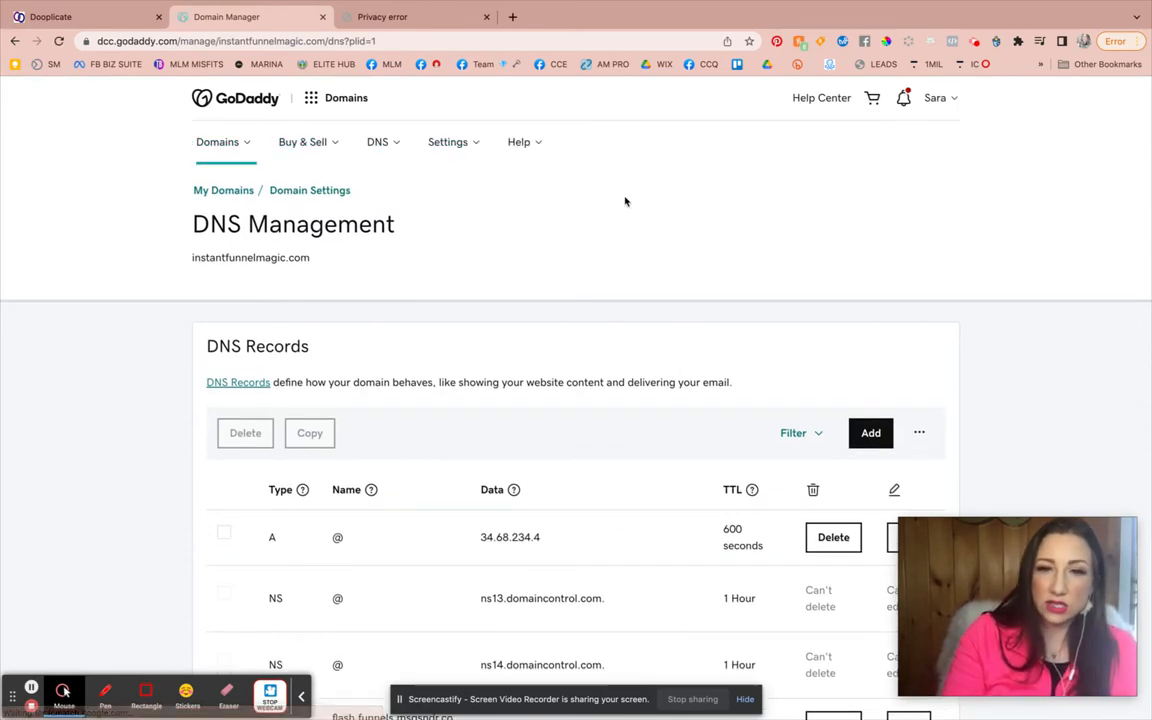
Delete the A record pointing to 34.68.234.4 and the flash.funnels.msgsndr.com and _domainconnect CNAME records from the domain's DNS.
scroll(643, 352, down, 5)
scroll(643, 354, up, 1)
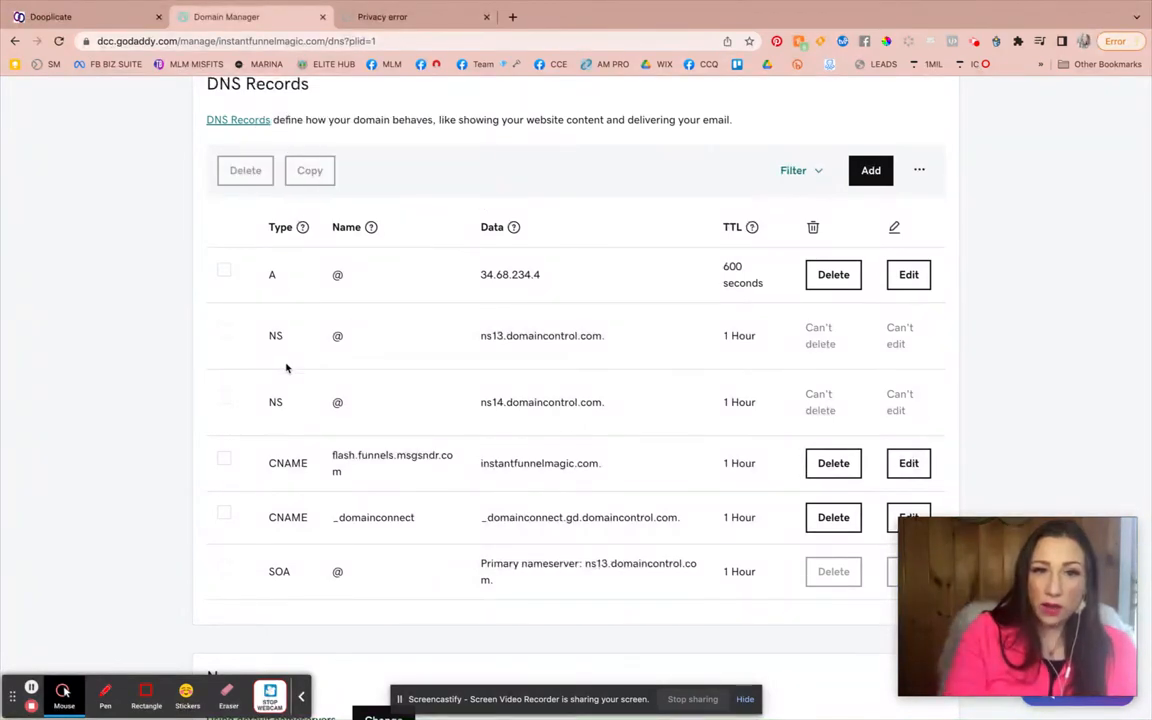
click(223, 270)
click(224, 514)
click(225, 459)
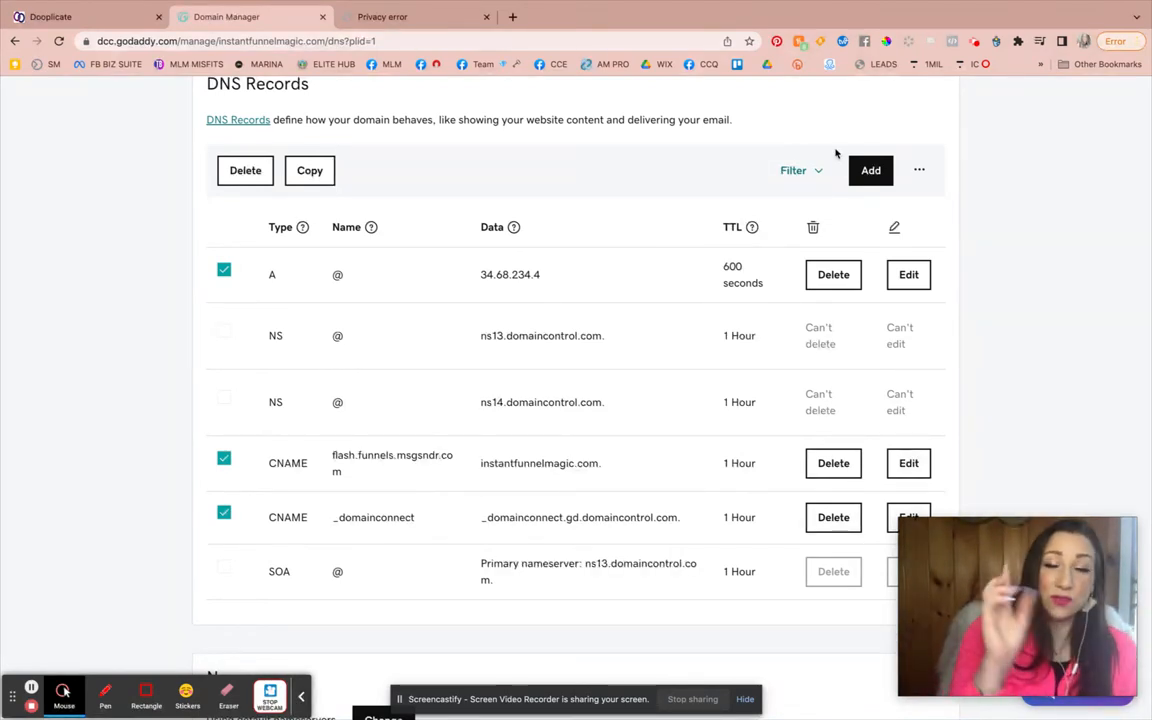
click(832, 272)
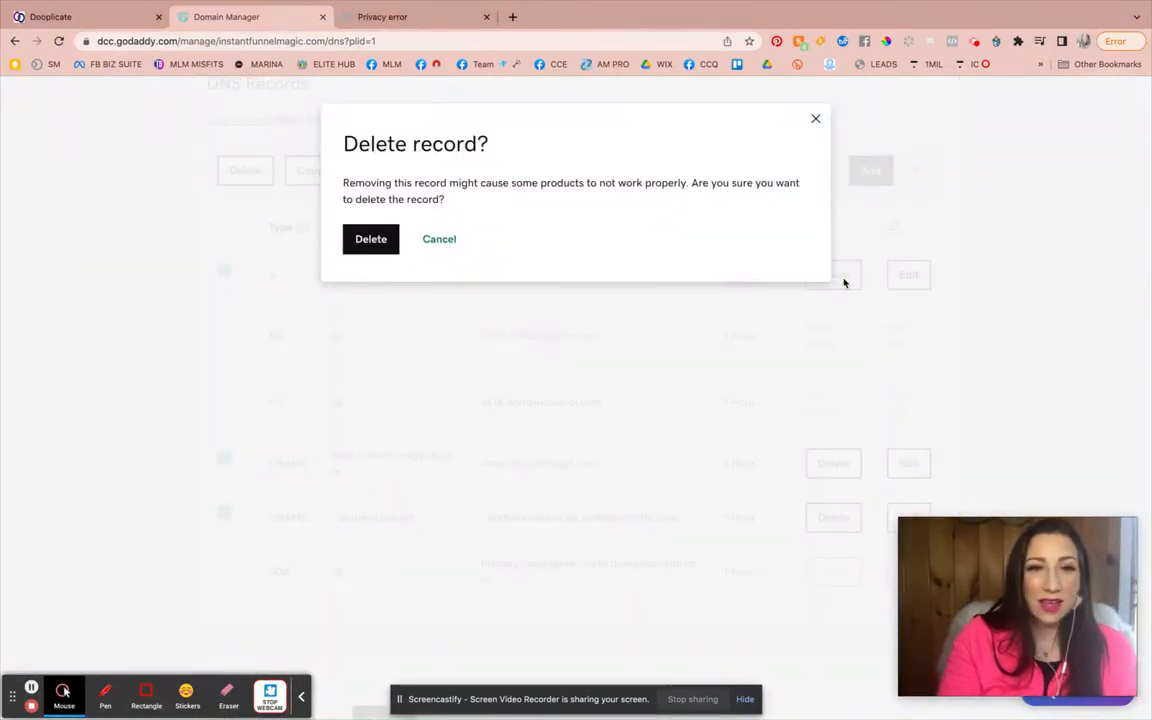
click(378, 243)
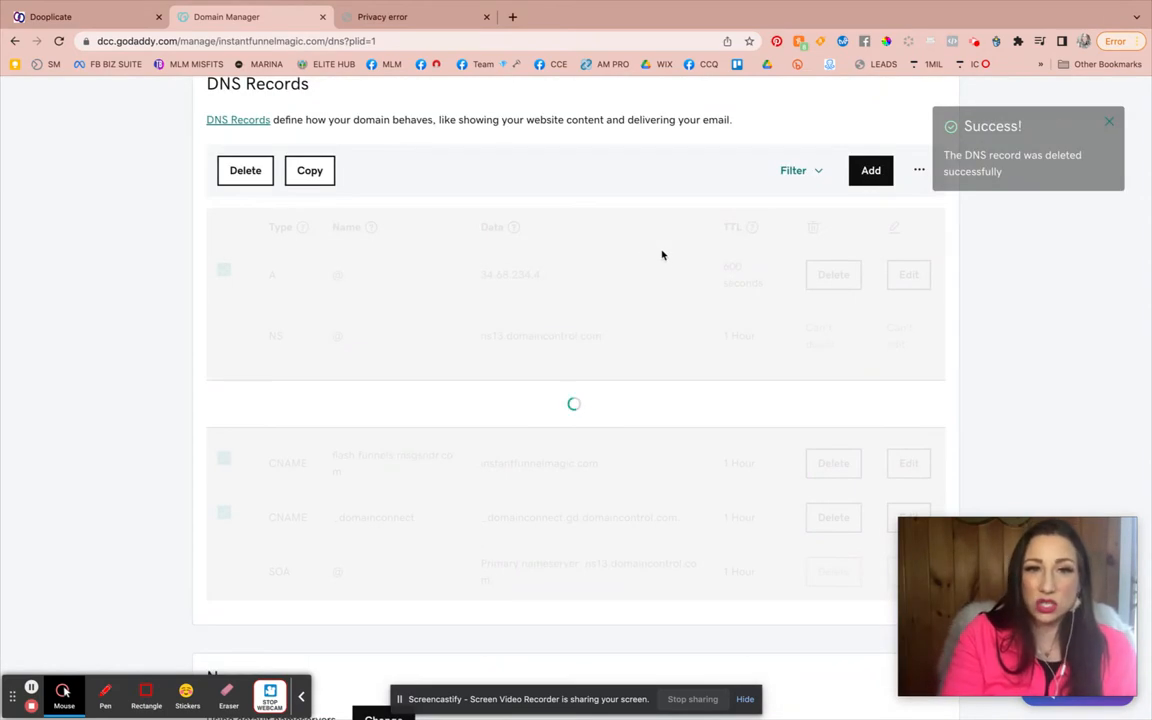
click(838, 380)
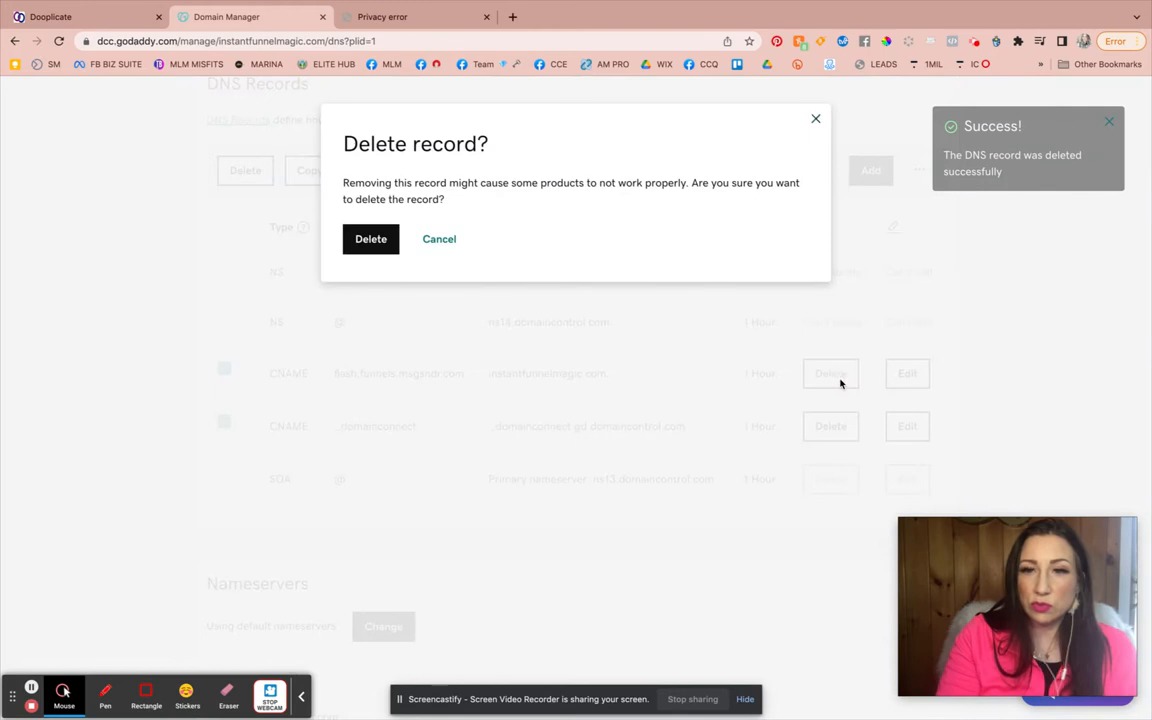
click(377, 244)
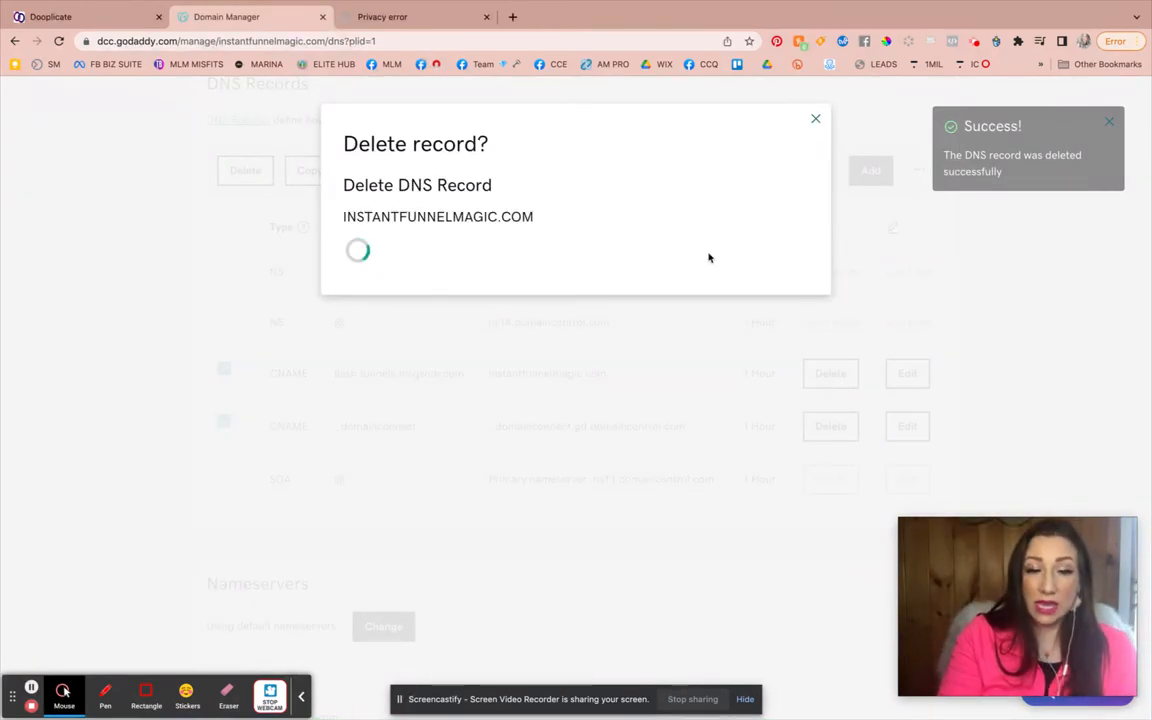
click(828, 380)
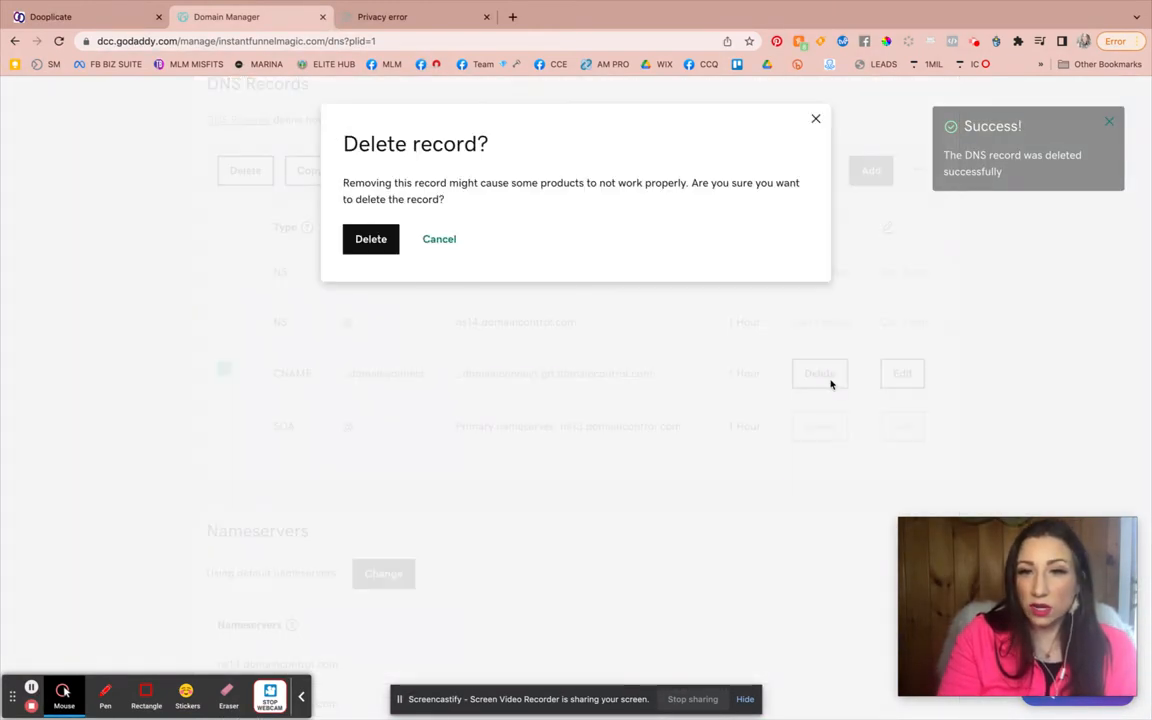
click(363, 243)
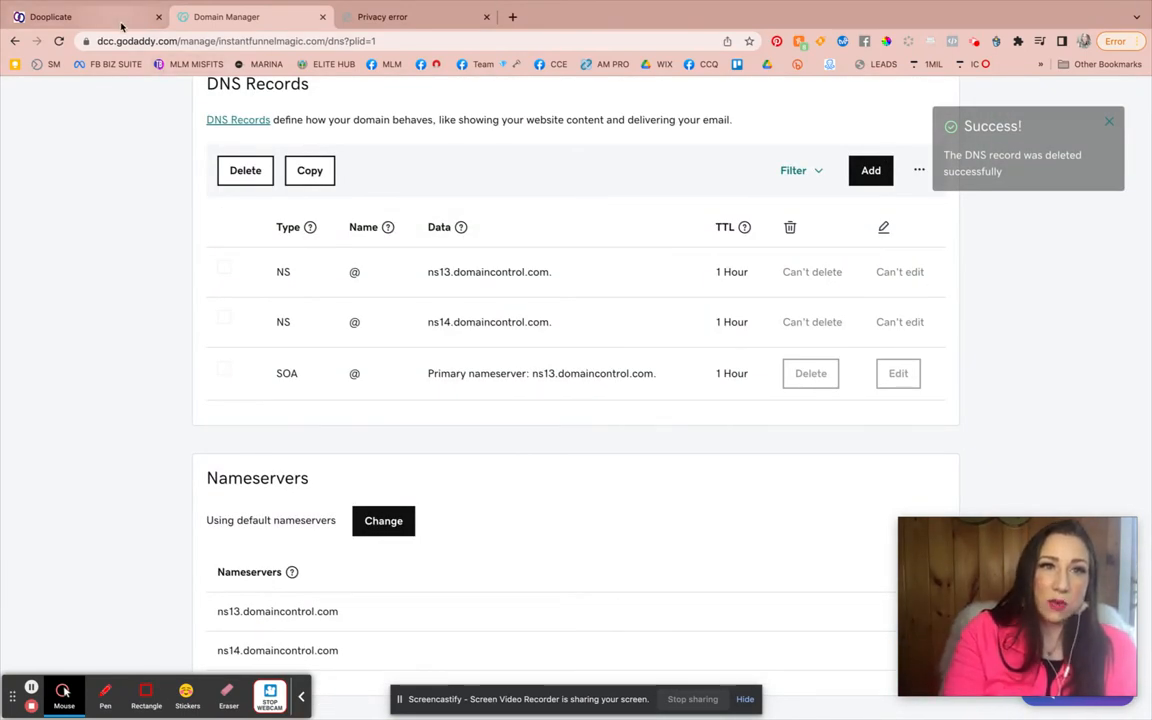
key(super+1)
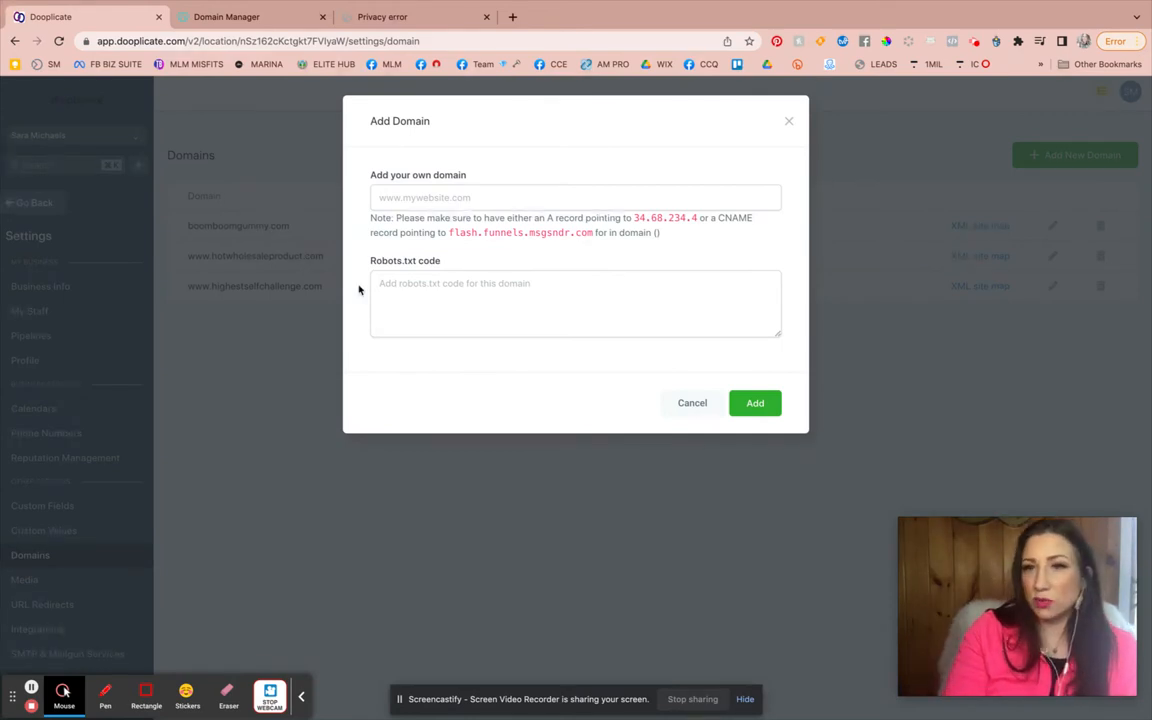
click(441, 196)
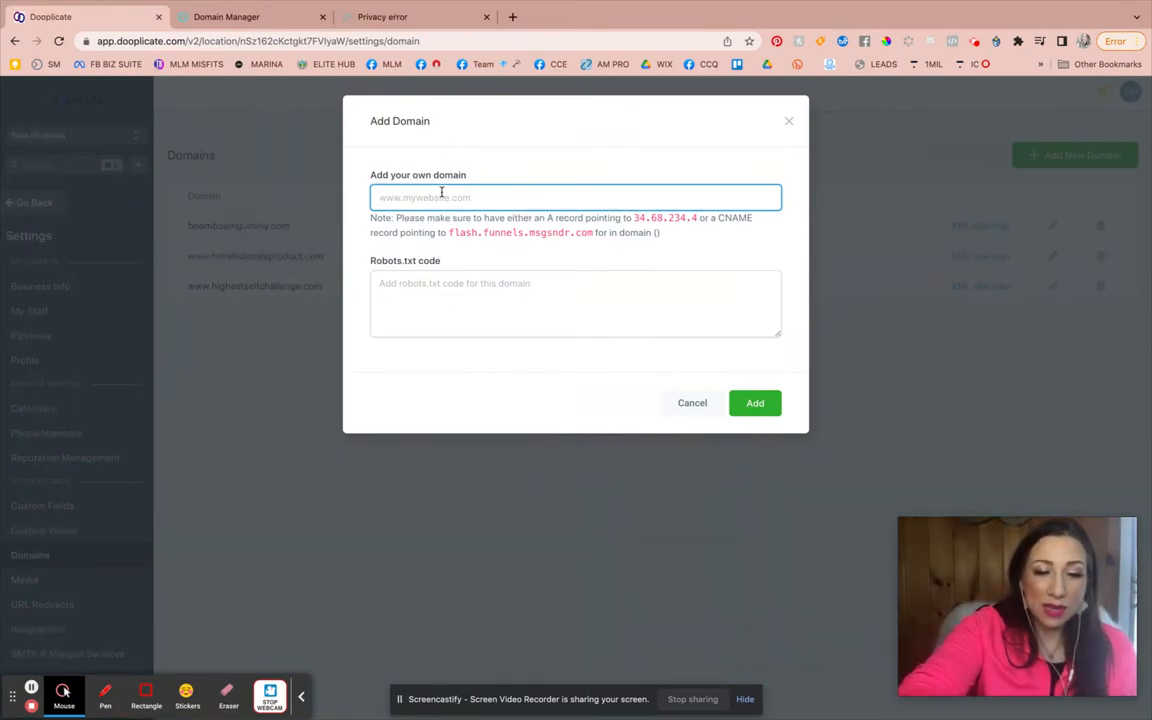
text(www)
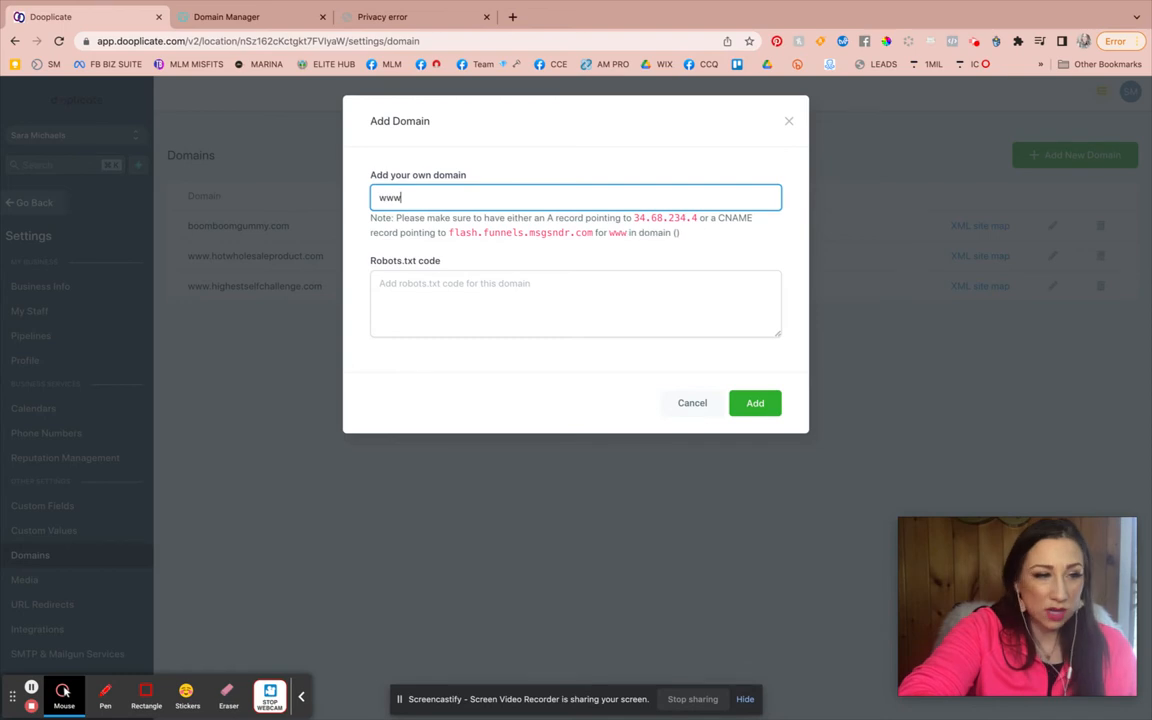
text(.)
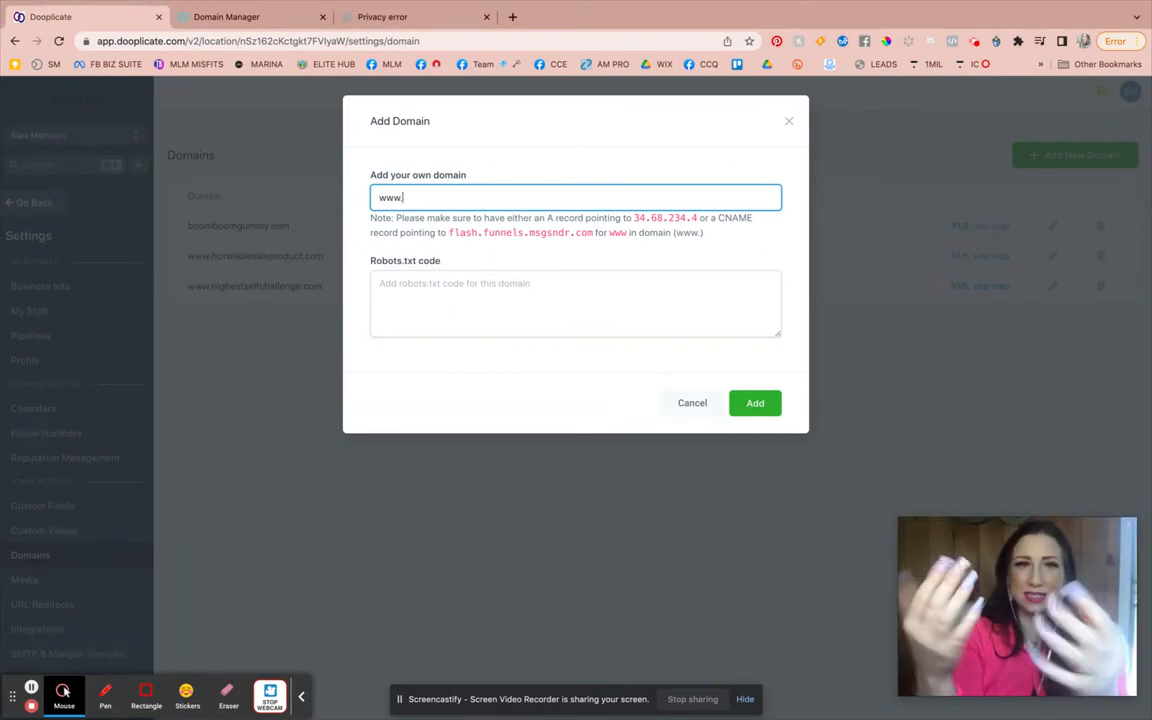
text(i)
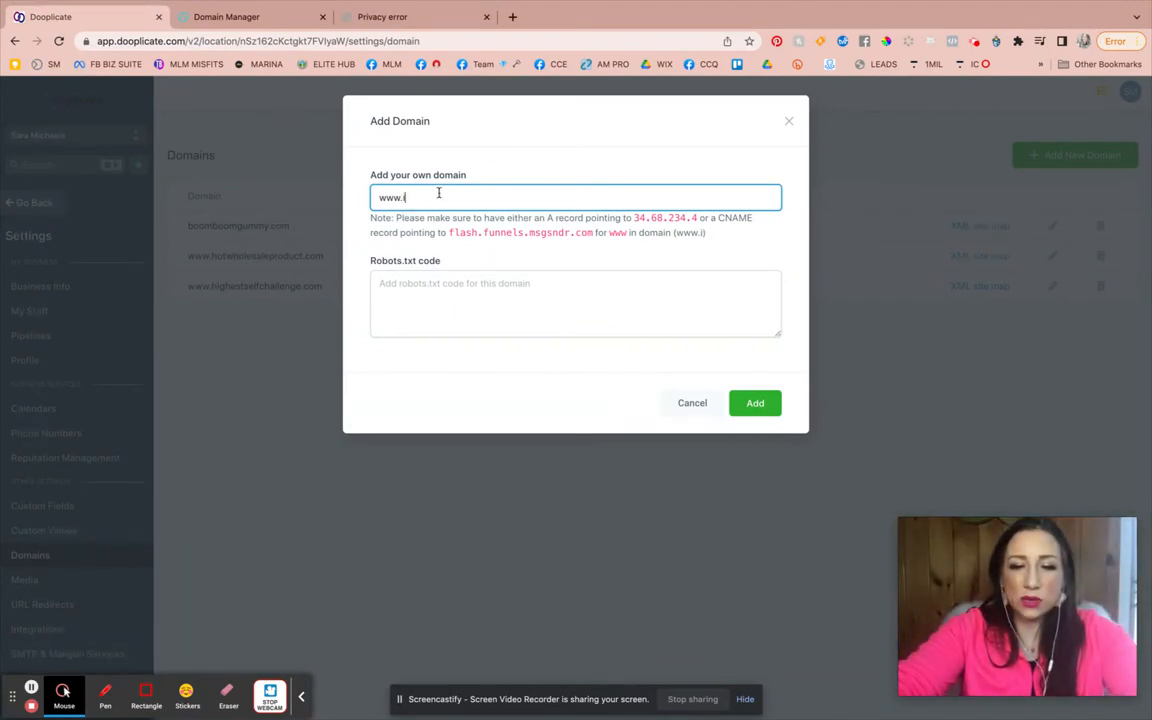
text(nstant)
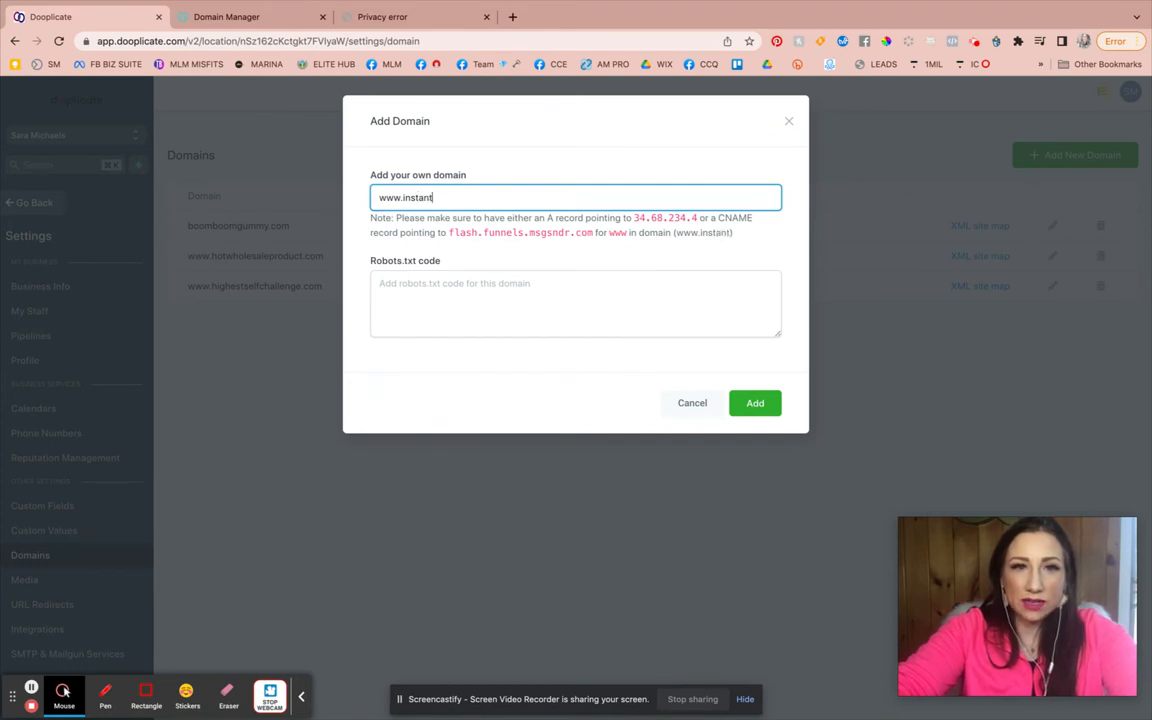
text(funnelmagi)
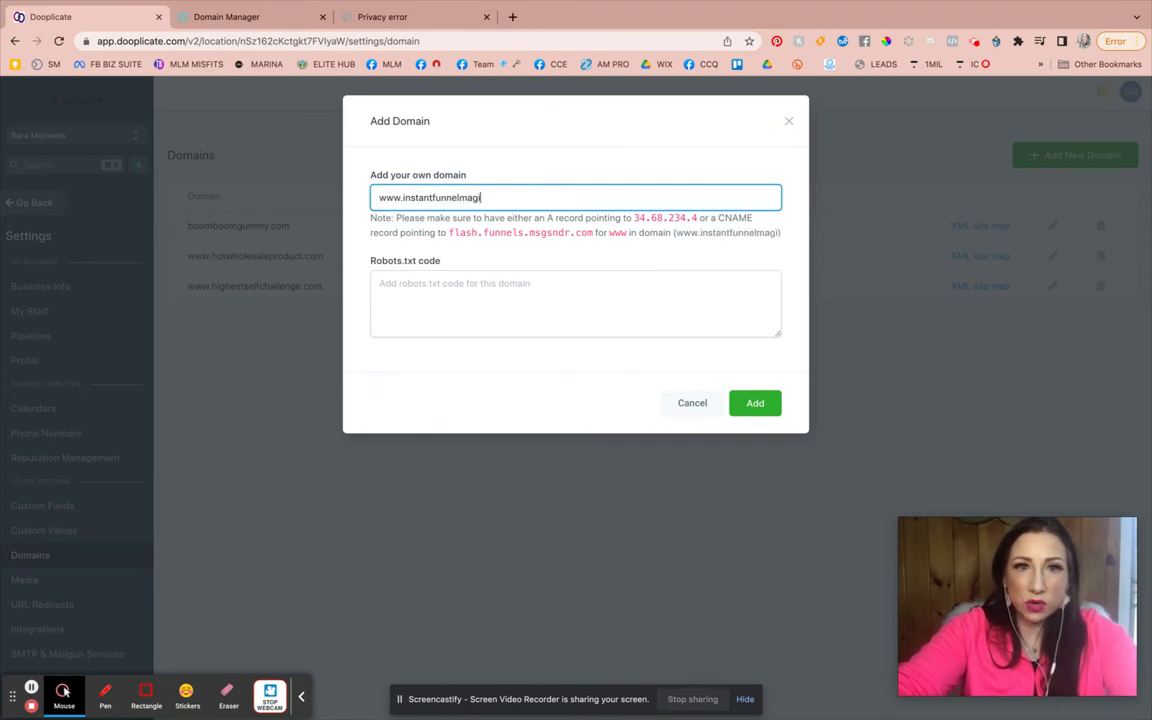
text(c.com)
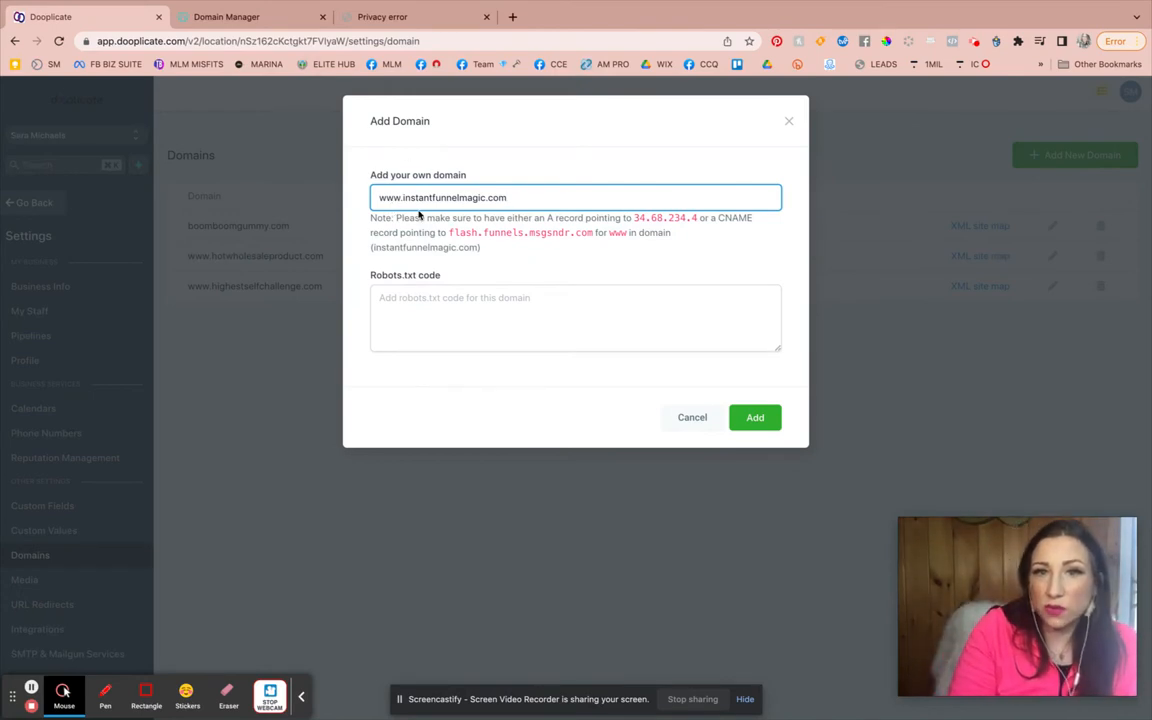
Examine the A record and CNAME requirements in the Add Domain note and view the page with the privacy error.
click(719, 217)
drag(719, 217, 770, 224)
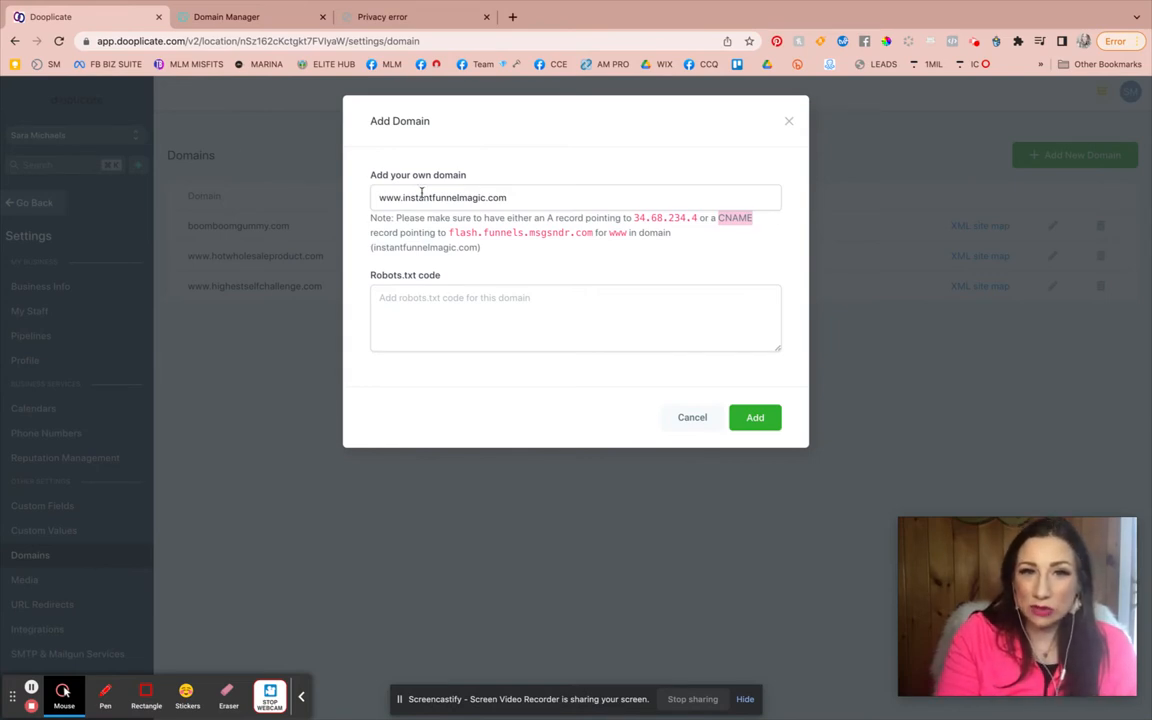
drag(548, 218, 696, 218)
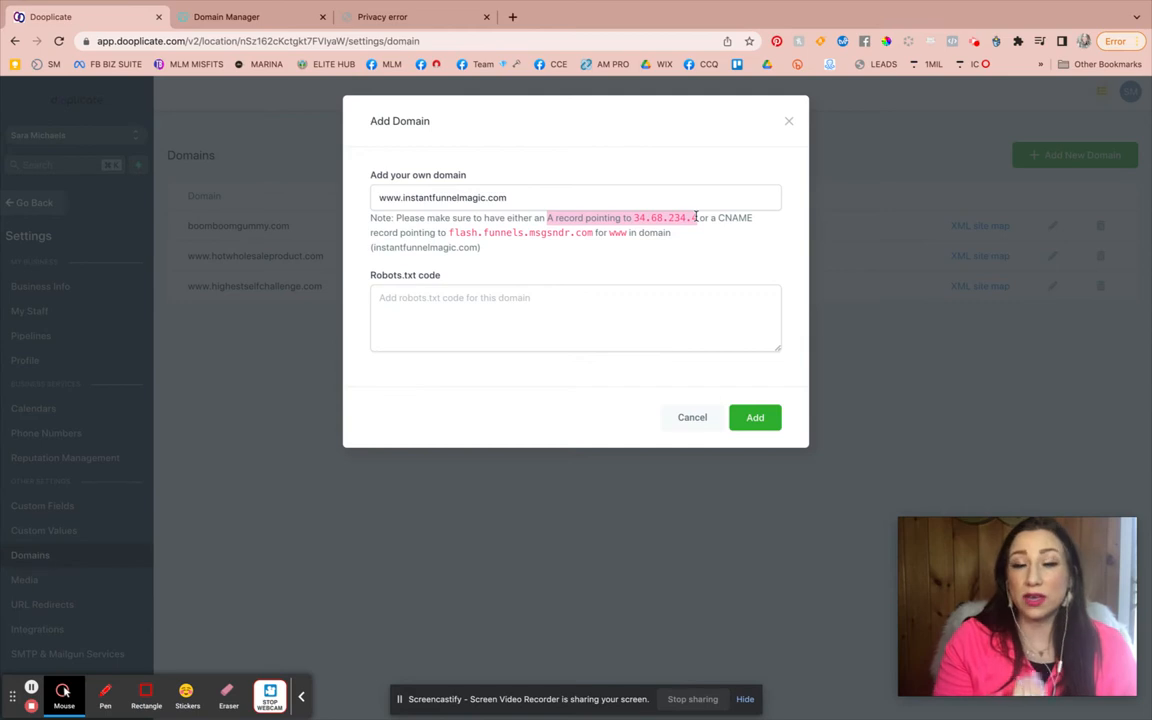
click(424, 16)
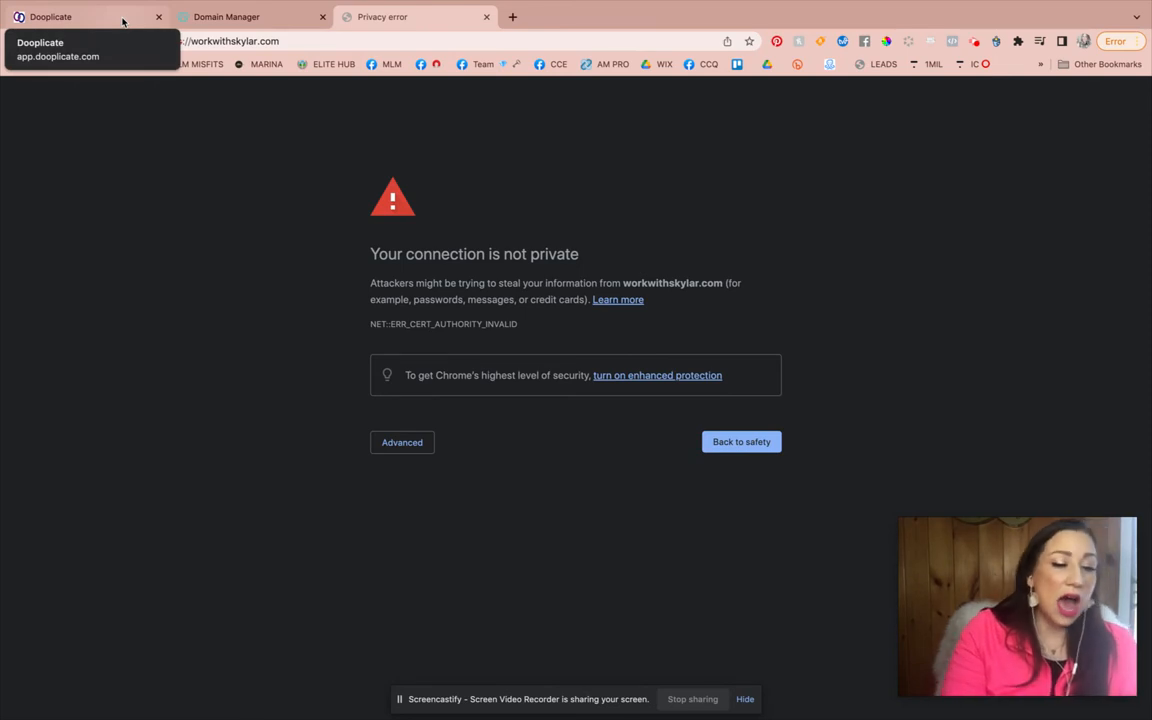
click(226, 16)
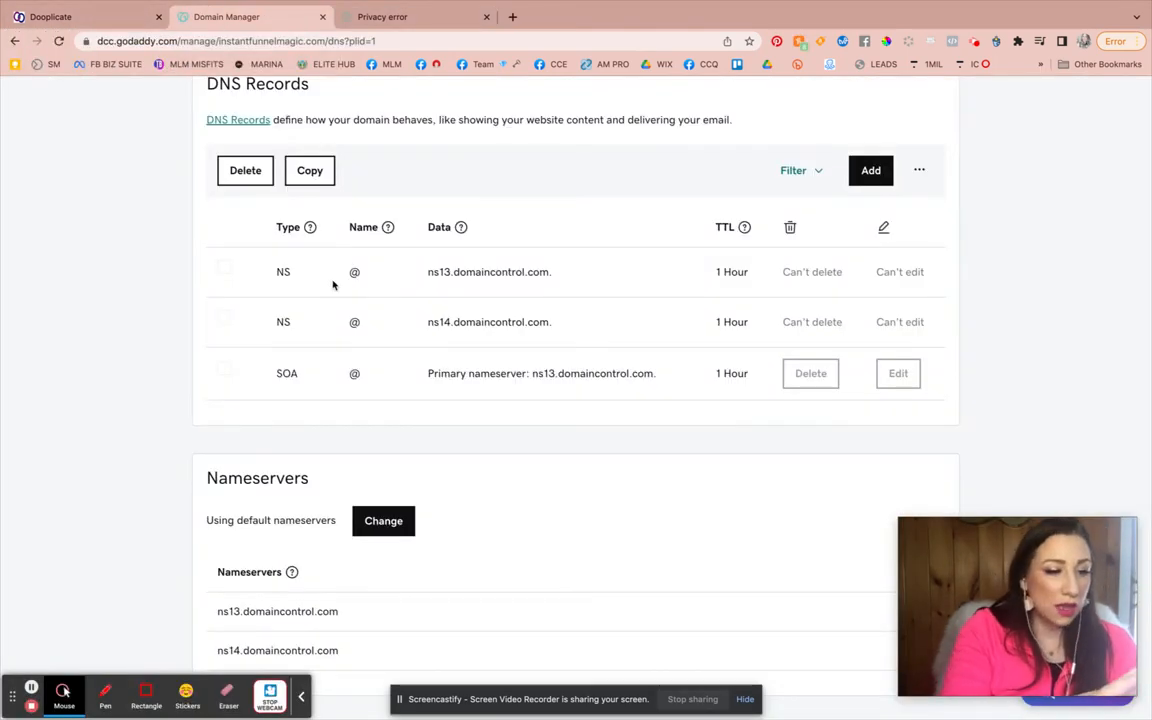
click(100, 20)
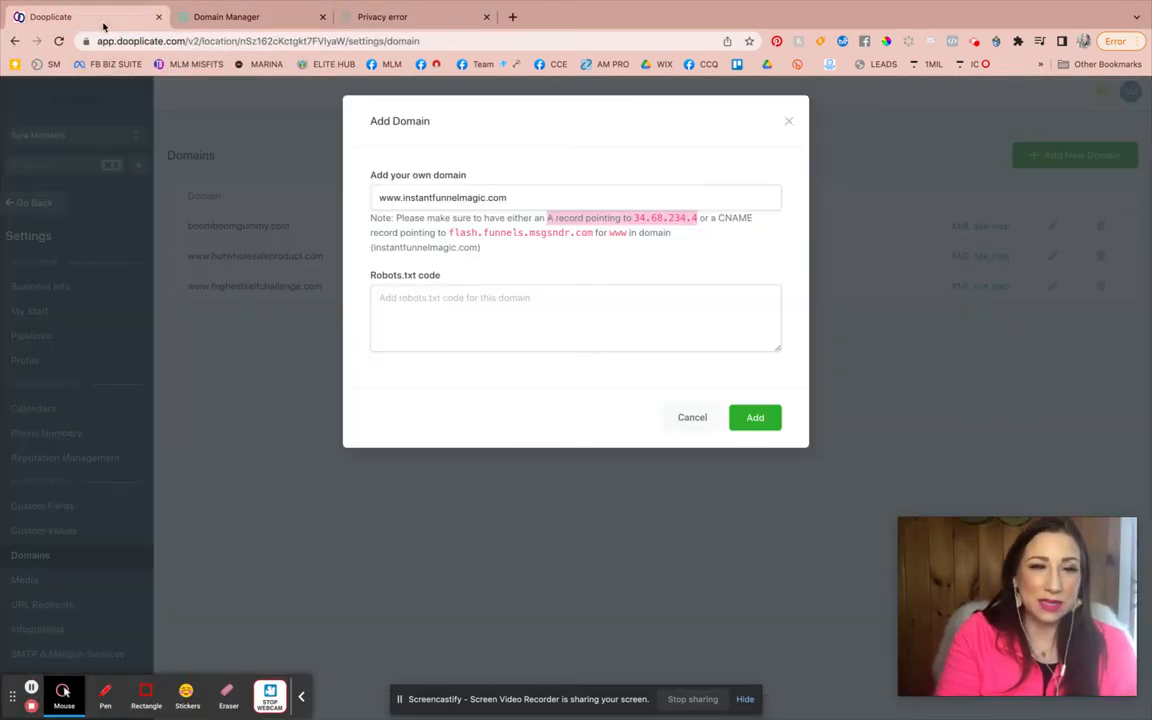
drag(403, 198, 367, 205)
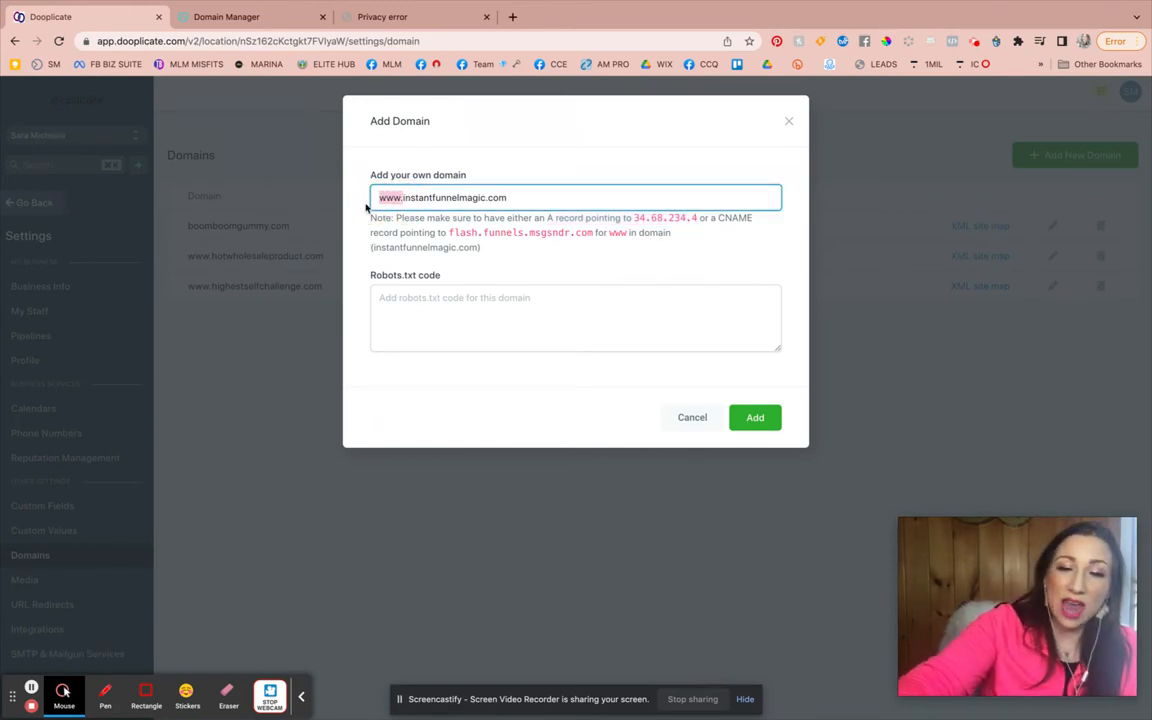
key(BackSpace)
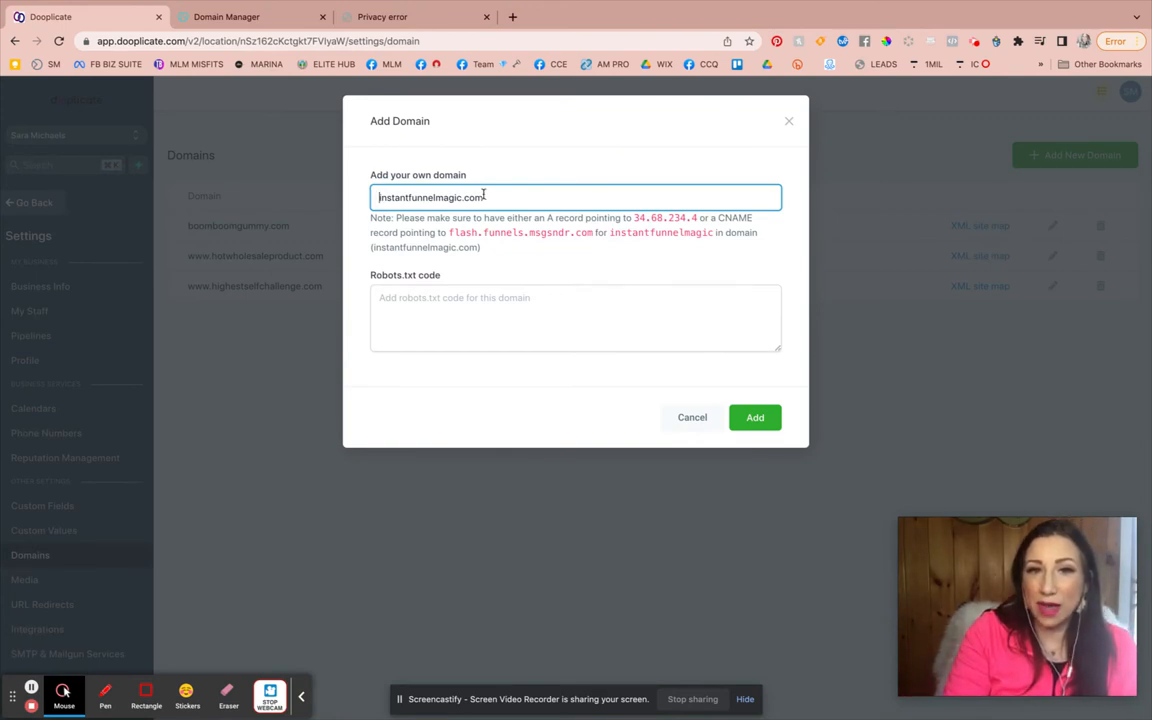
drag(547, 218, 709, 217)
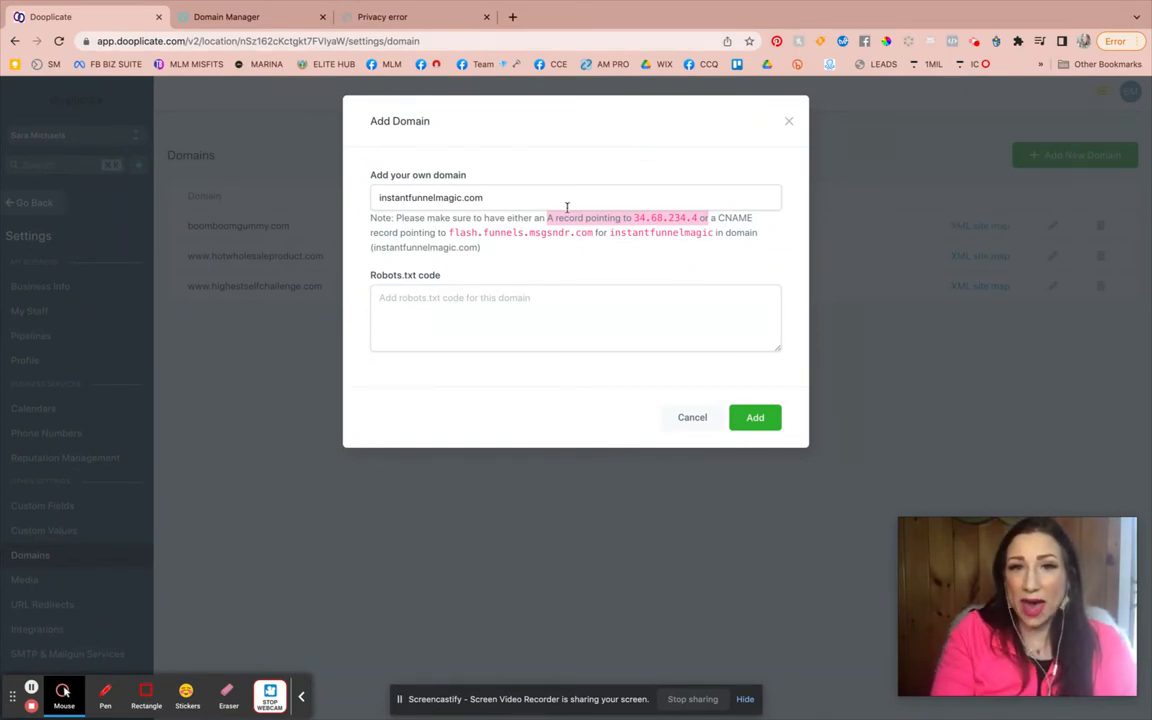
click(628, 218)
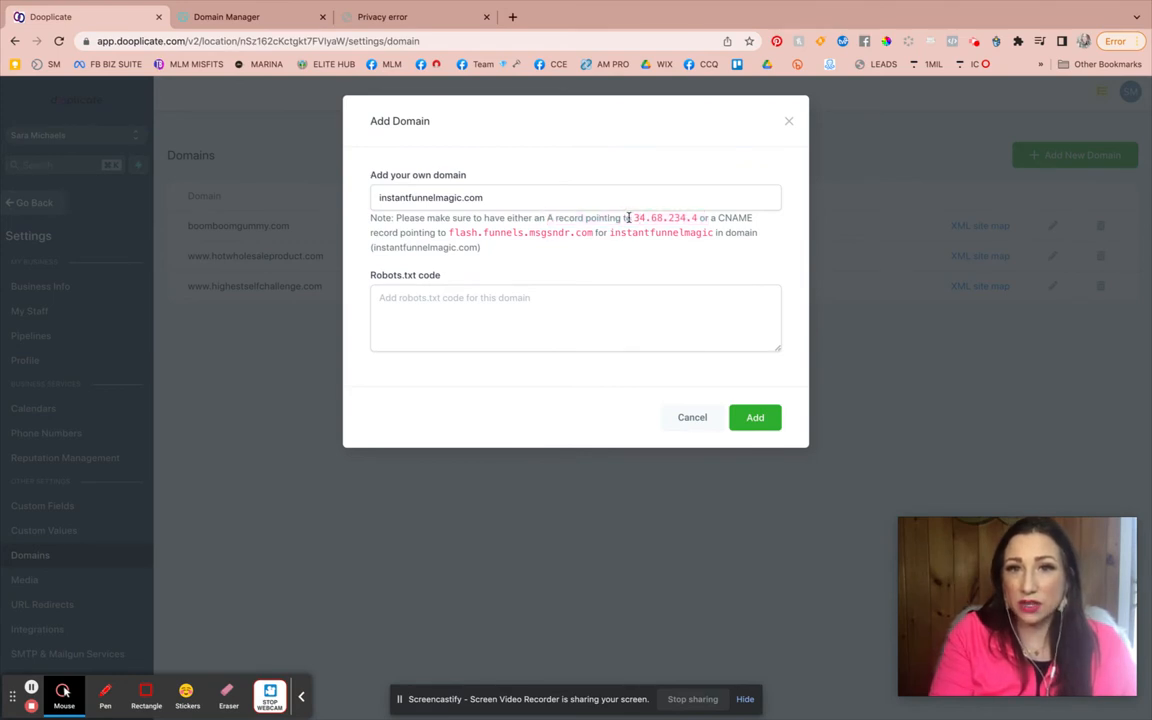
Copy the A record address from the note and fill in a new GoDaddy A record named @ with value 34.68.234.4.
drag(634, 218, 697, 218)
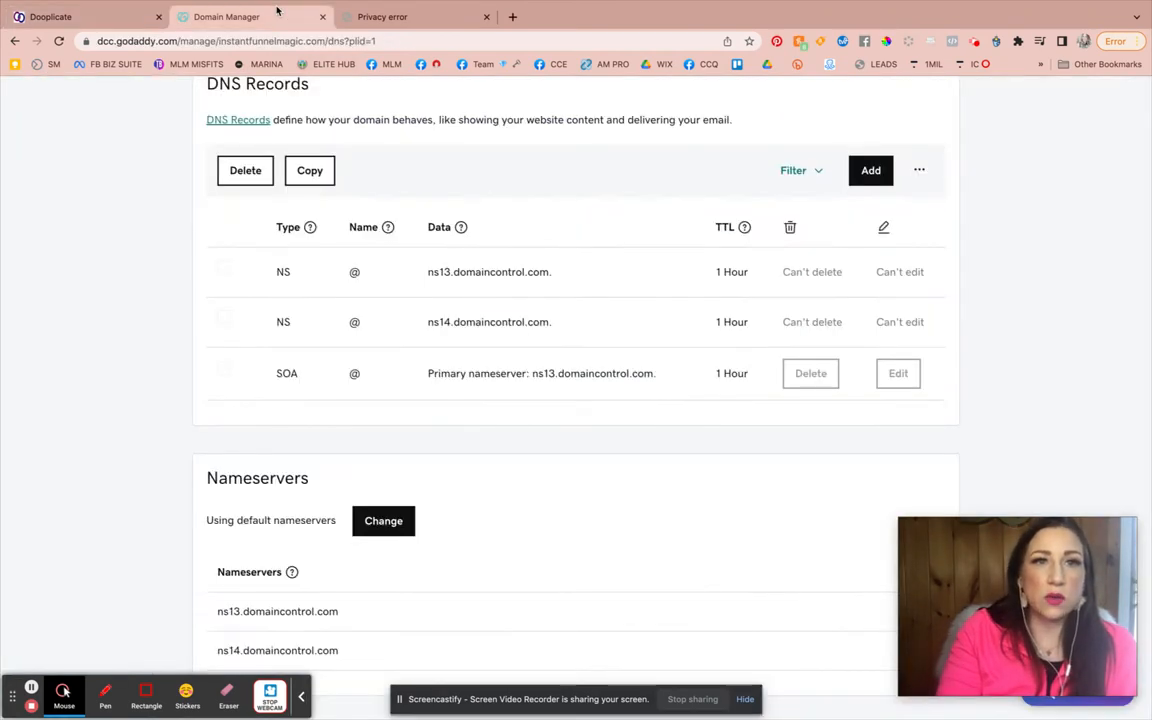
click(247, 13)
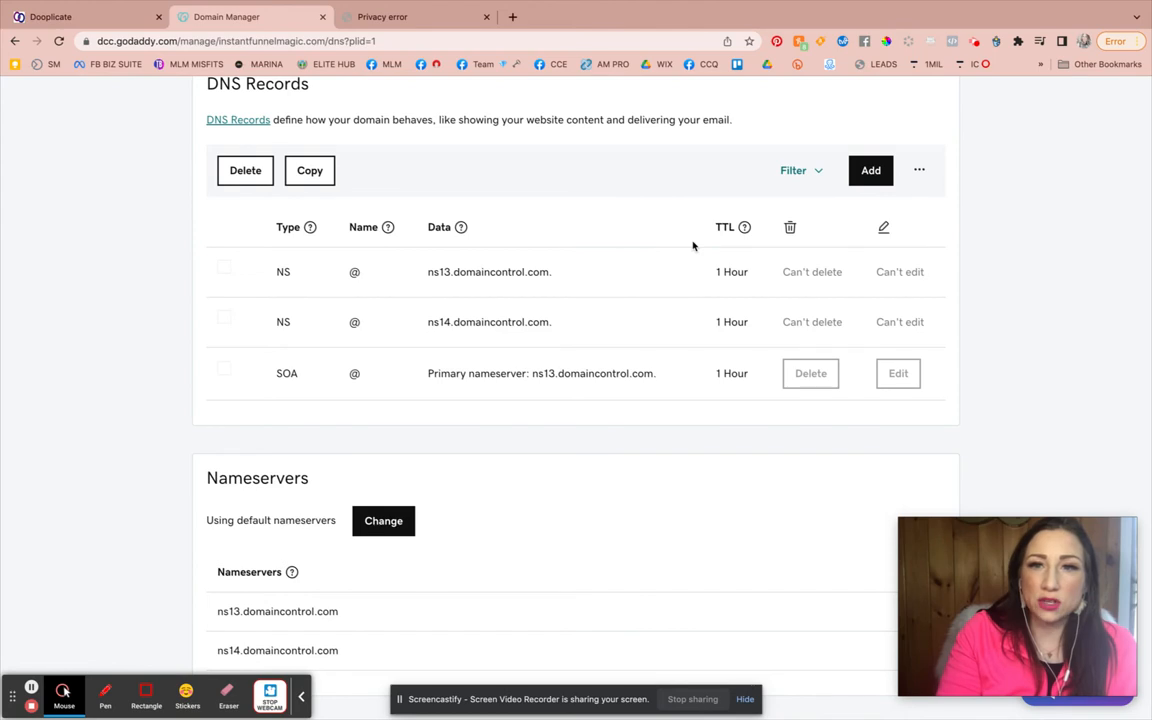
click(876, 172)
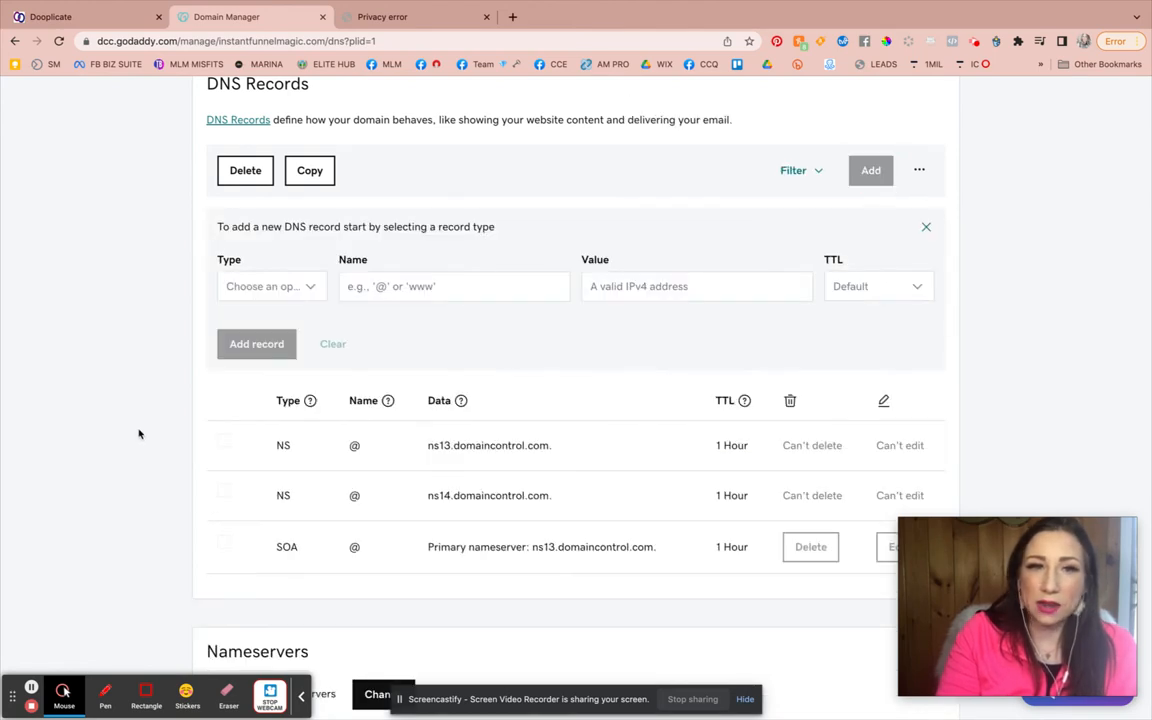
click(290, 287)
click(270, 315)
click(433, 287)
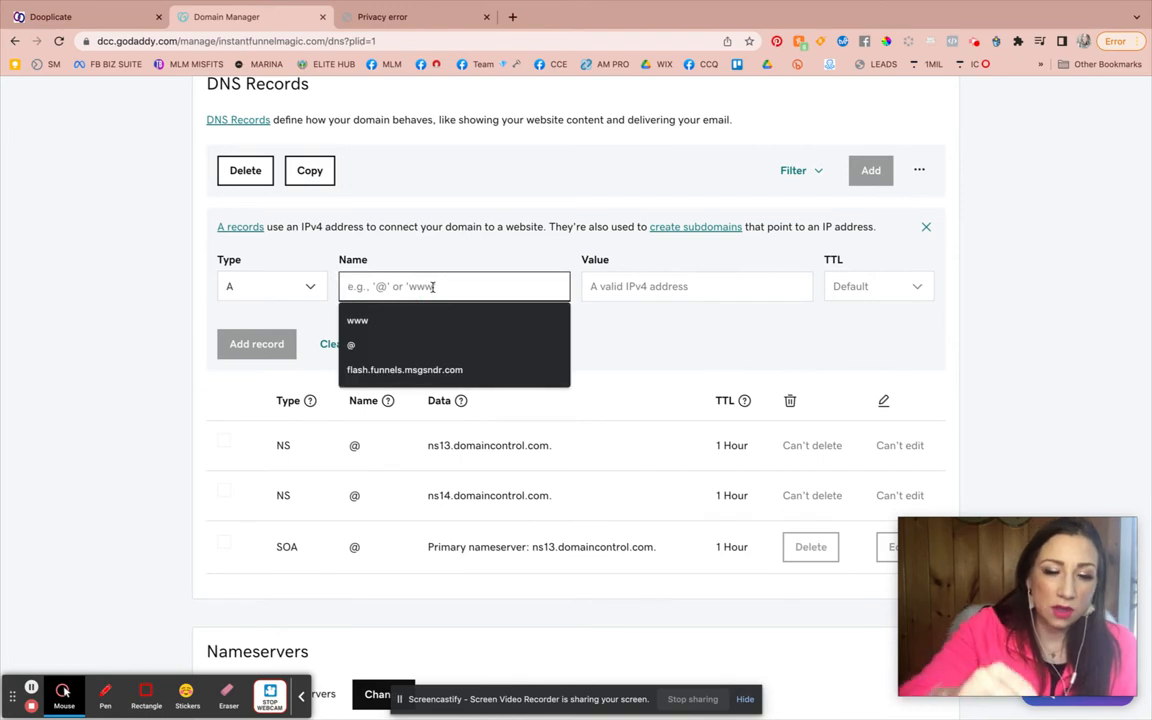
text(@)
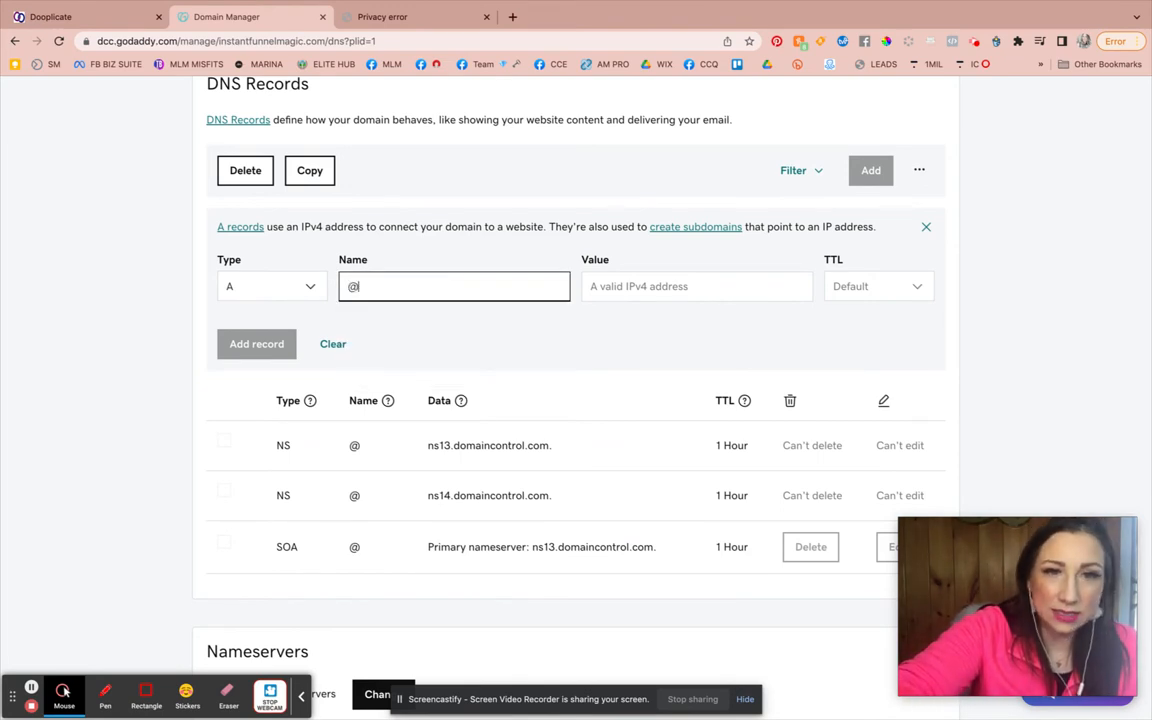
click(634, 287)
click(616, 320)
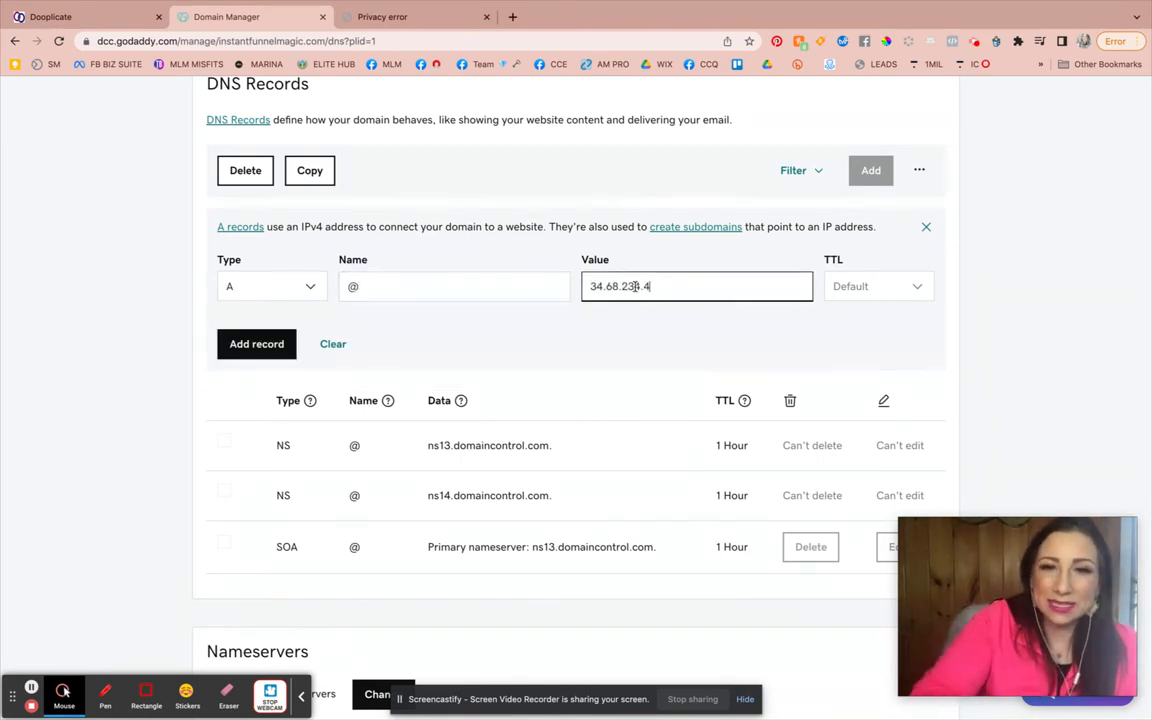
Check the A record requirement in Dooplicate's note and save the new record in GoDaddy.
click(113, 20)
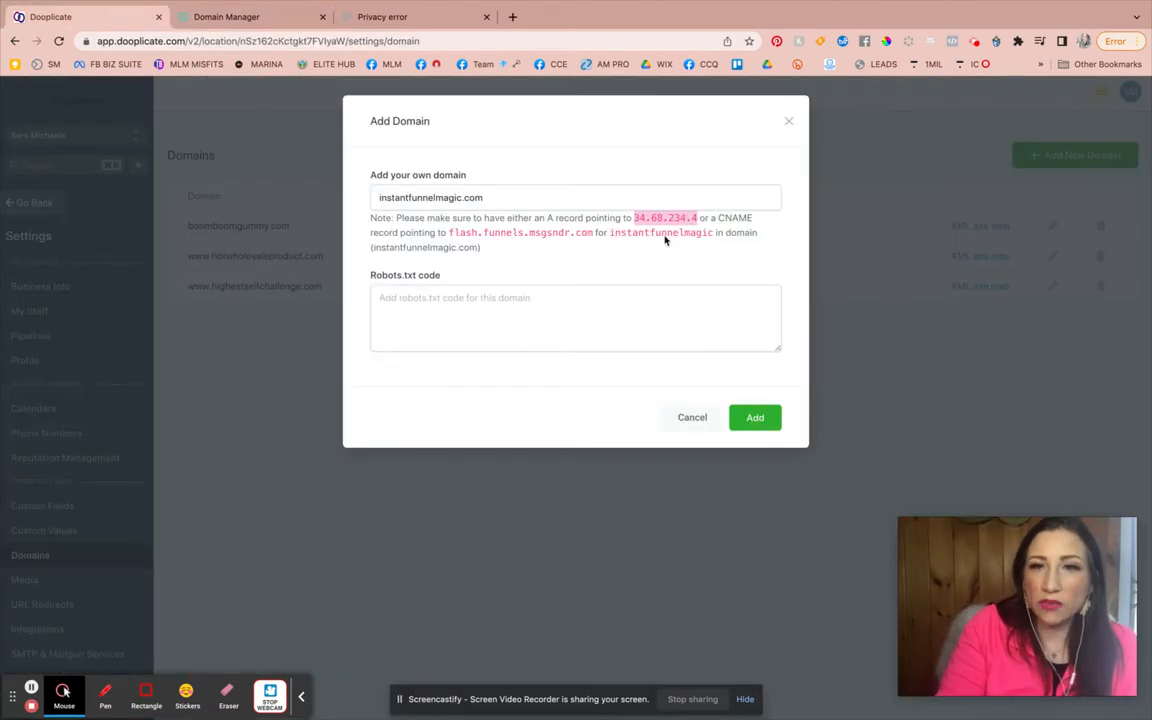
click(548, 217)
click(250, 18)
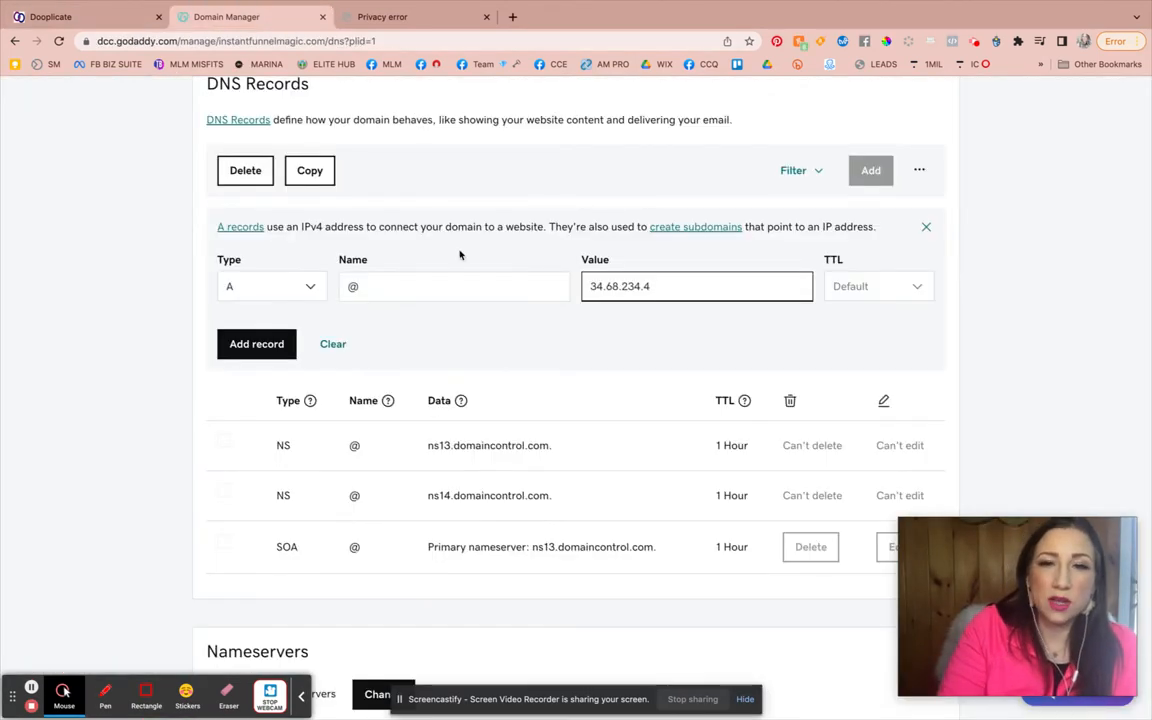
click(265, 342)
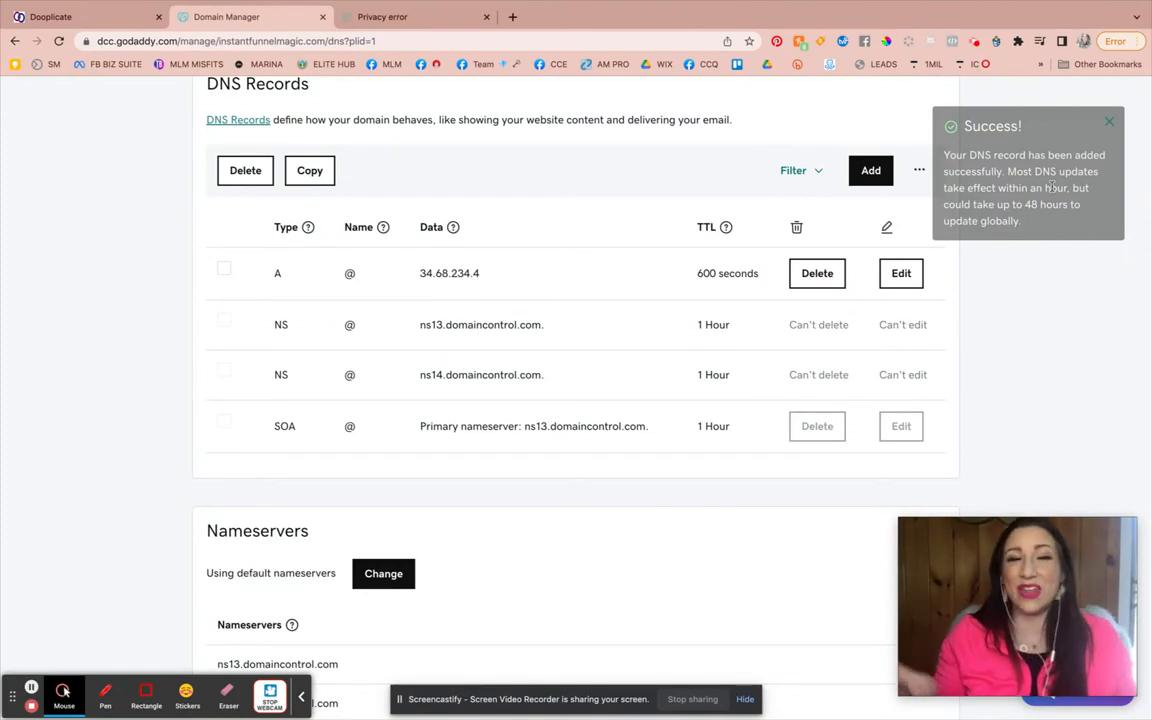
Add instantfunnelmagic.com in Dooplicate and link it to the Instant Funnel Magic funnel with request-access as the default step.
click(129, 21)
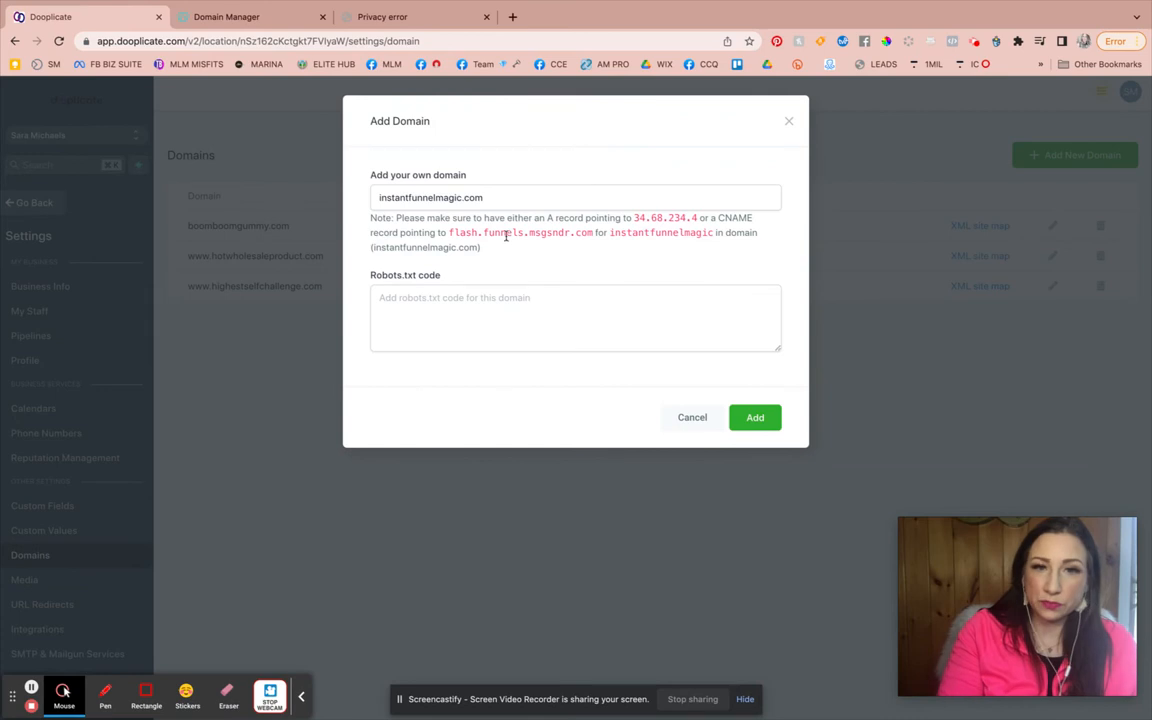
click(767, 418)
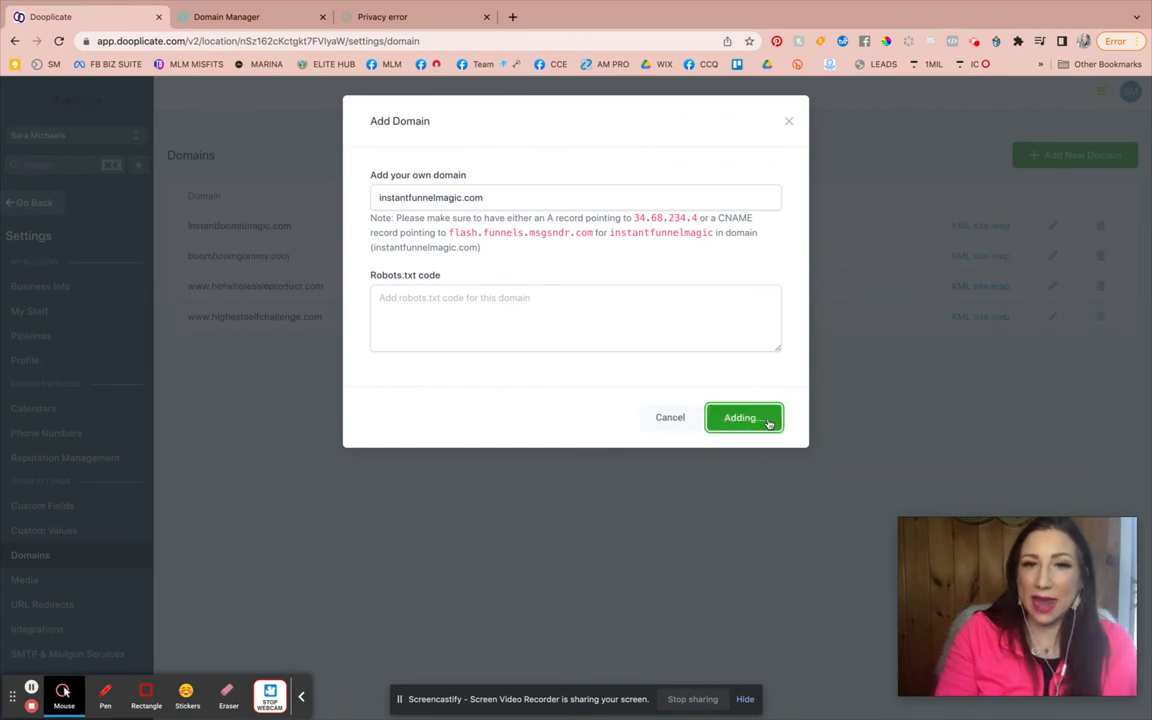
click(650, 230)
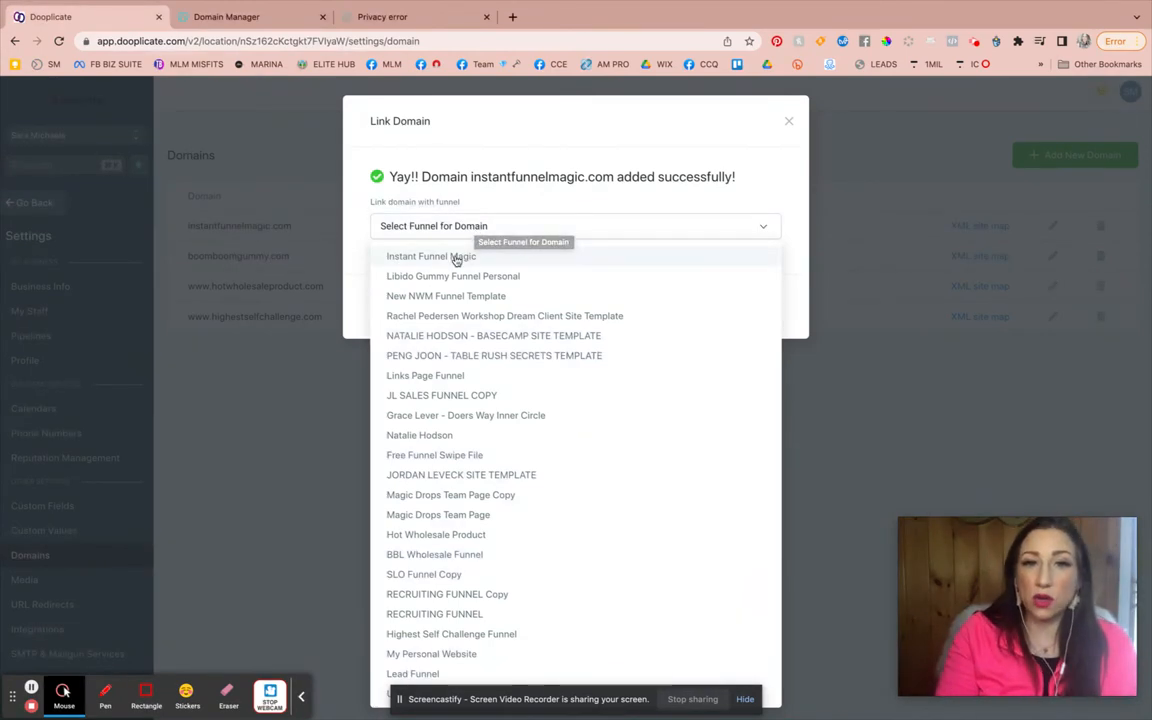
click(457, 257)
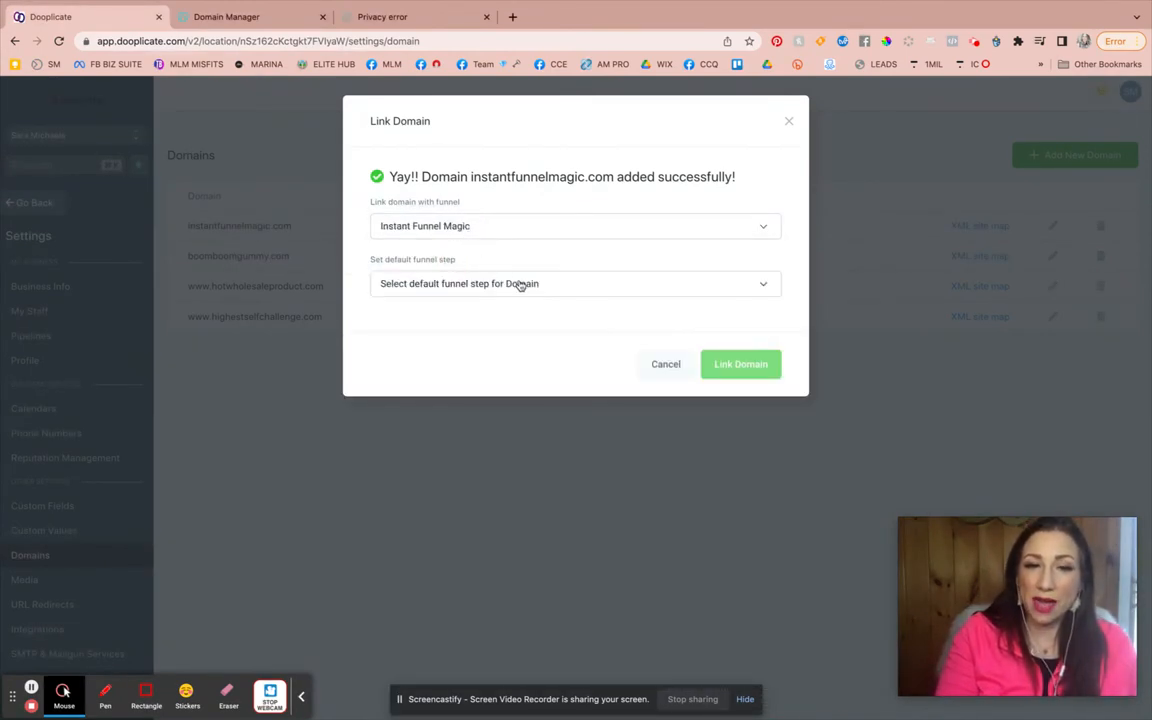
click(446, 288)
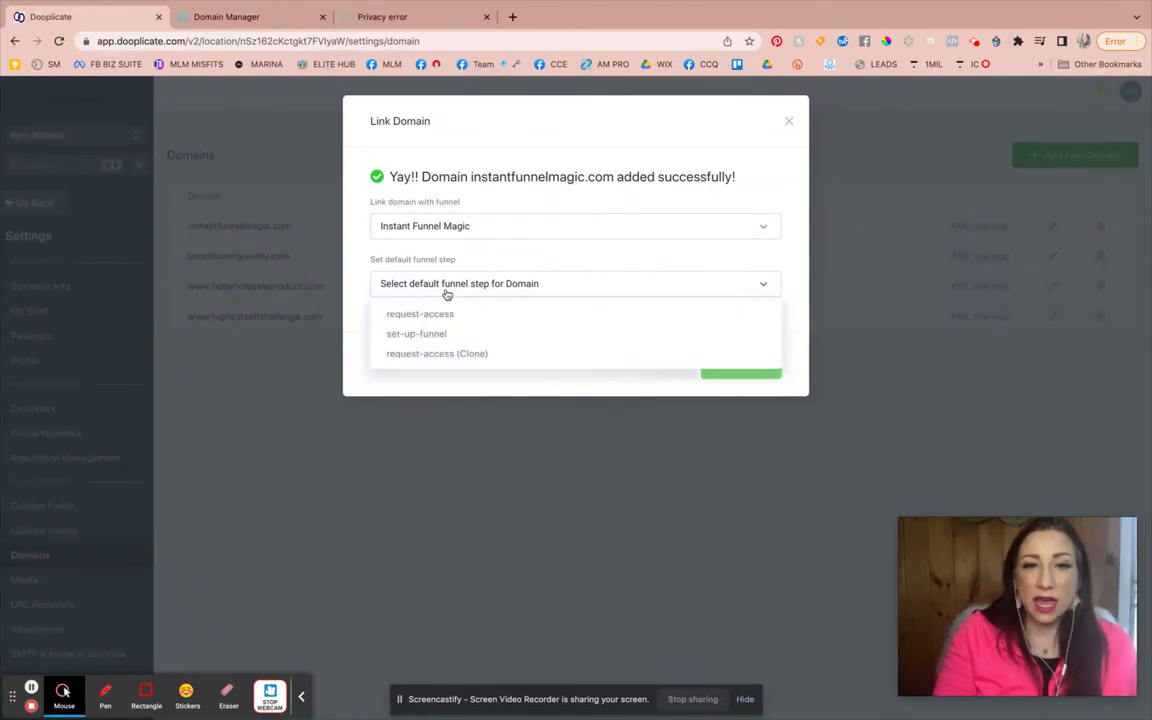
click(420, 314)
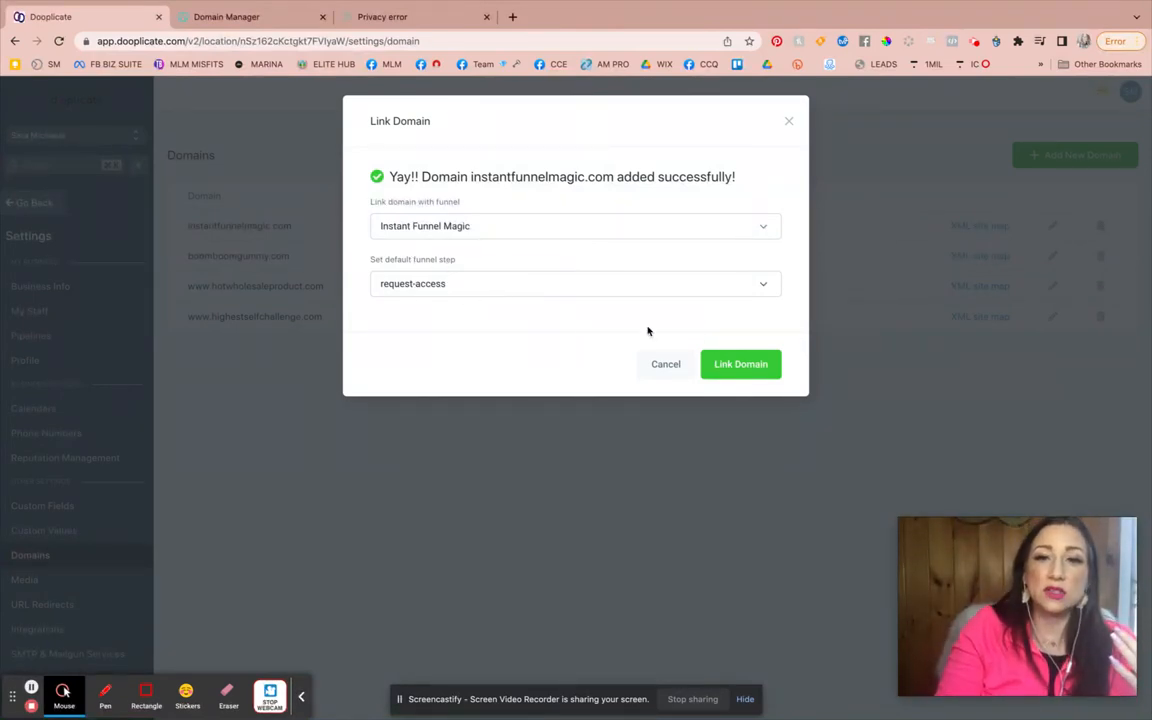
click(747, 367)
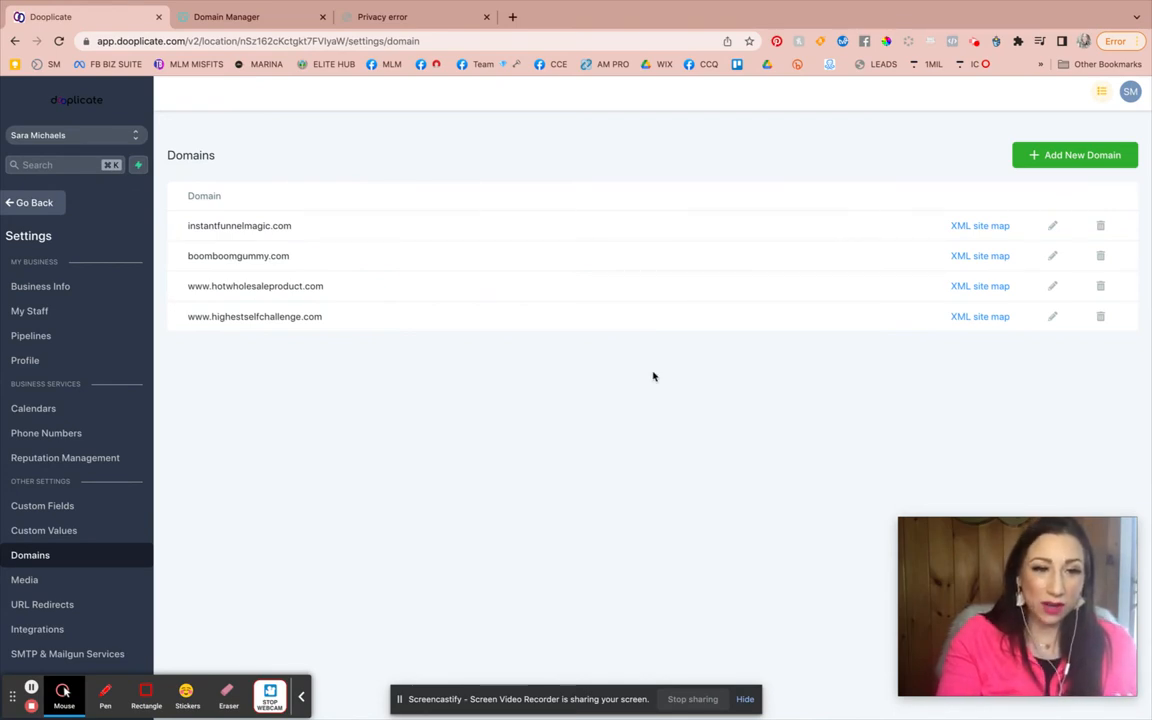
Open the Instant Funnel Magic funnel's settings and select instantfunnelmagic.com as its domain.
click(18, 202)
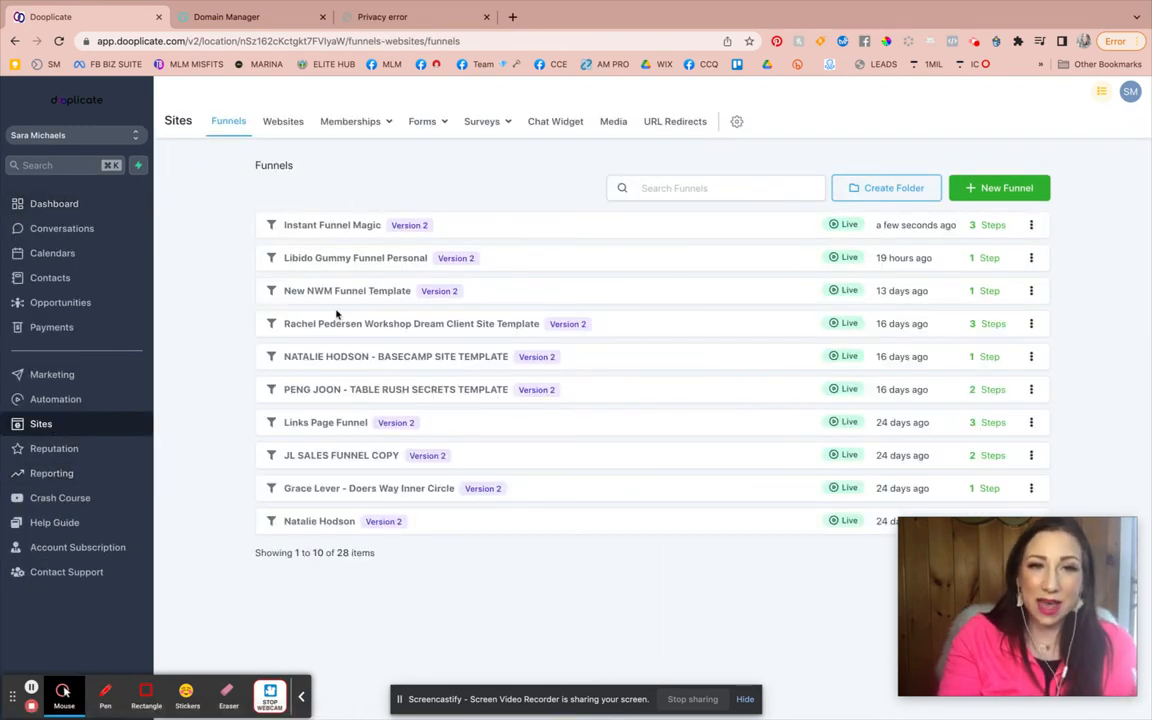
click(335, 225)
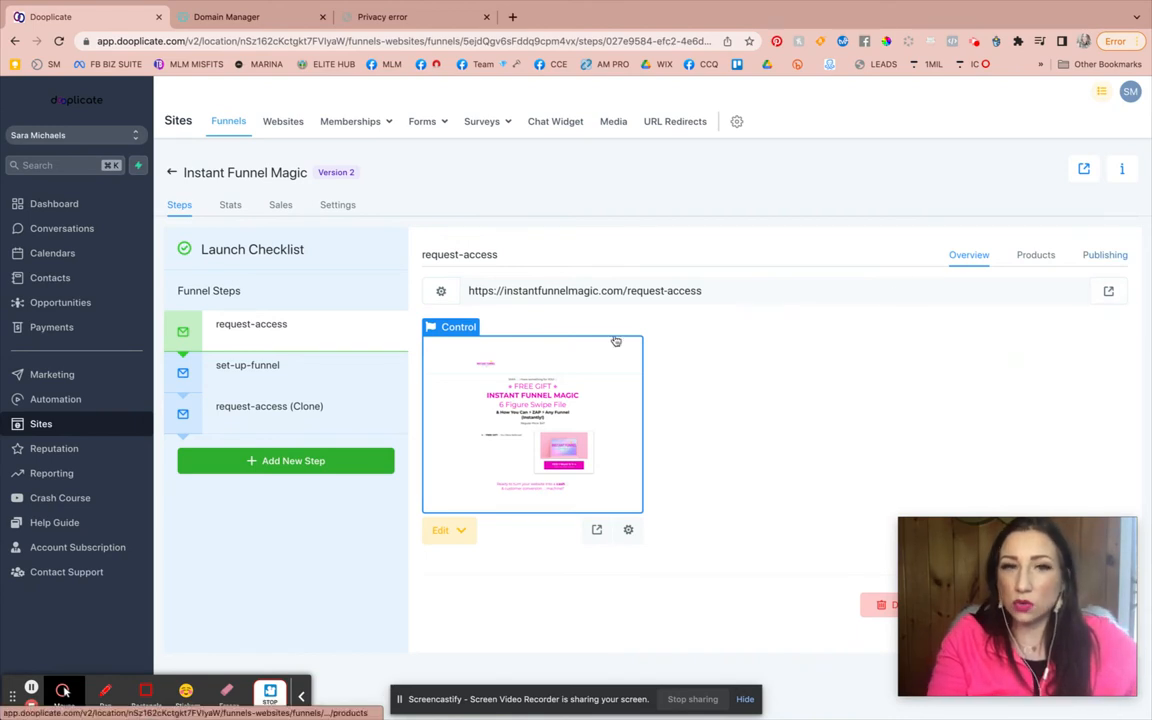
click(338, 206)
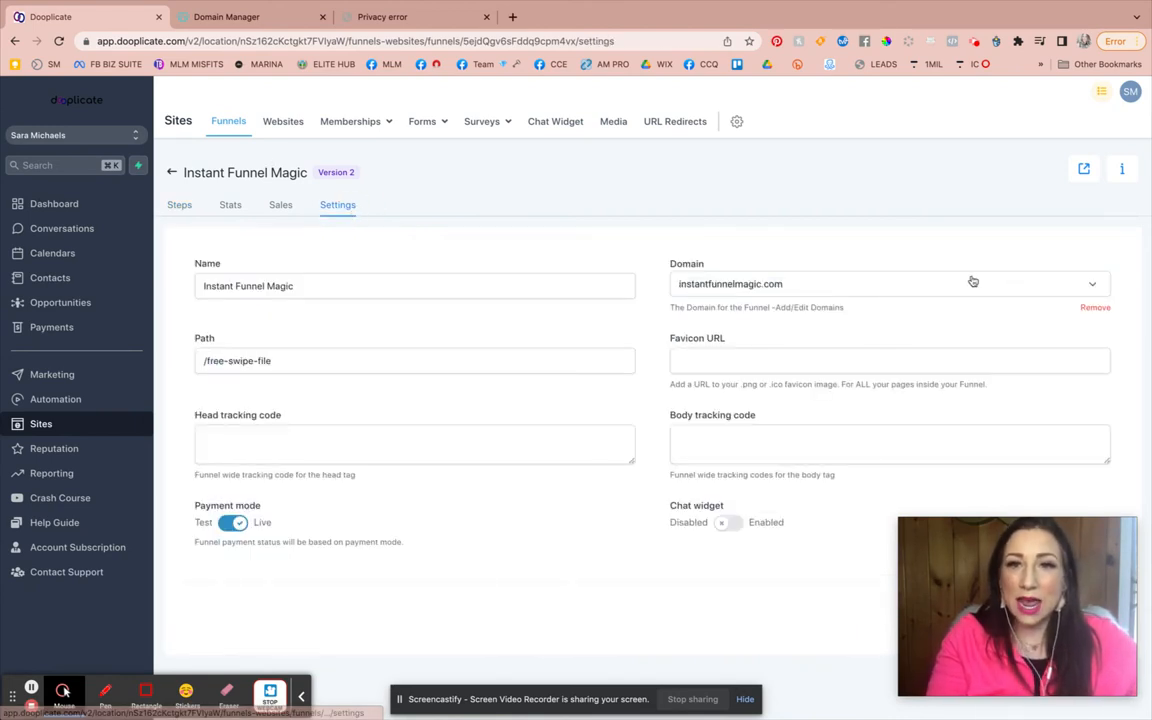
click(850, 284)
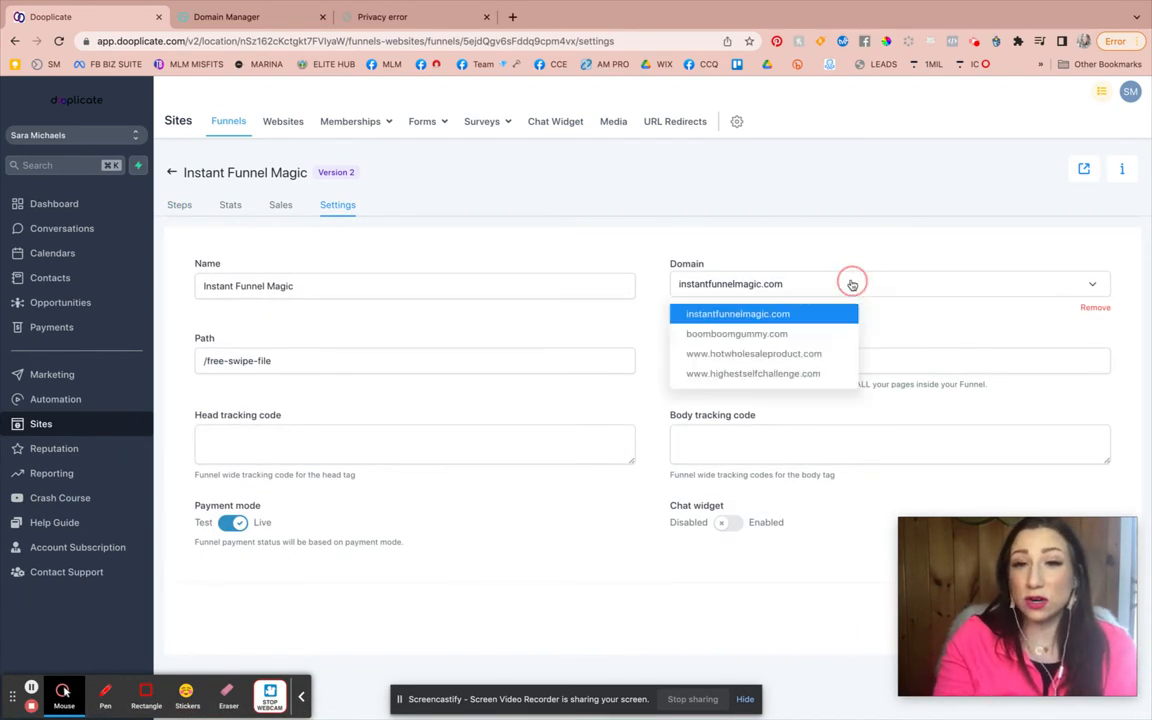
click(737, 314)
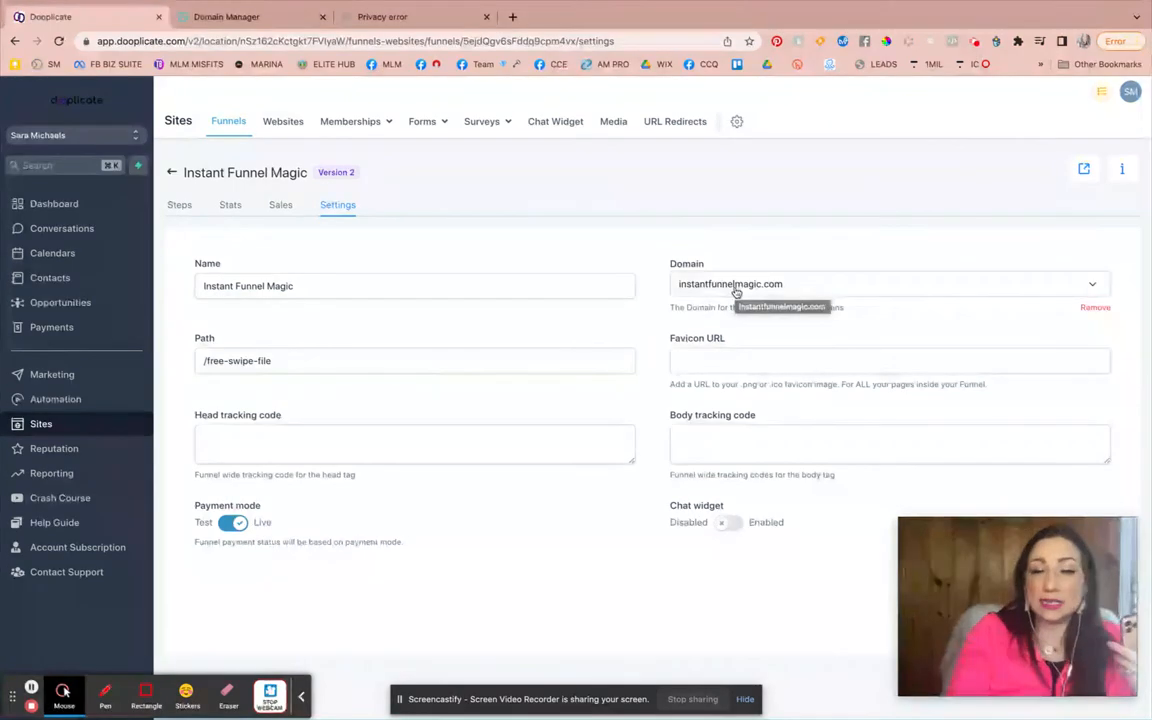
click(736, 291)
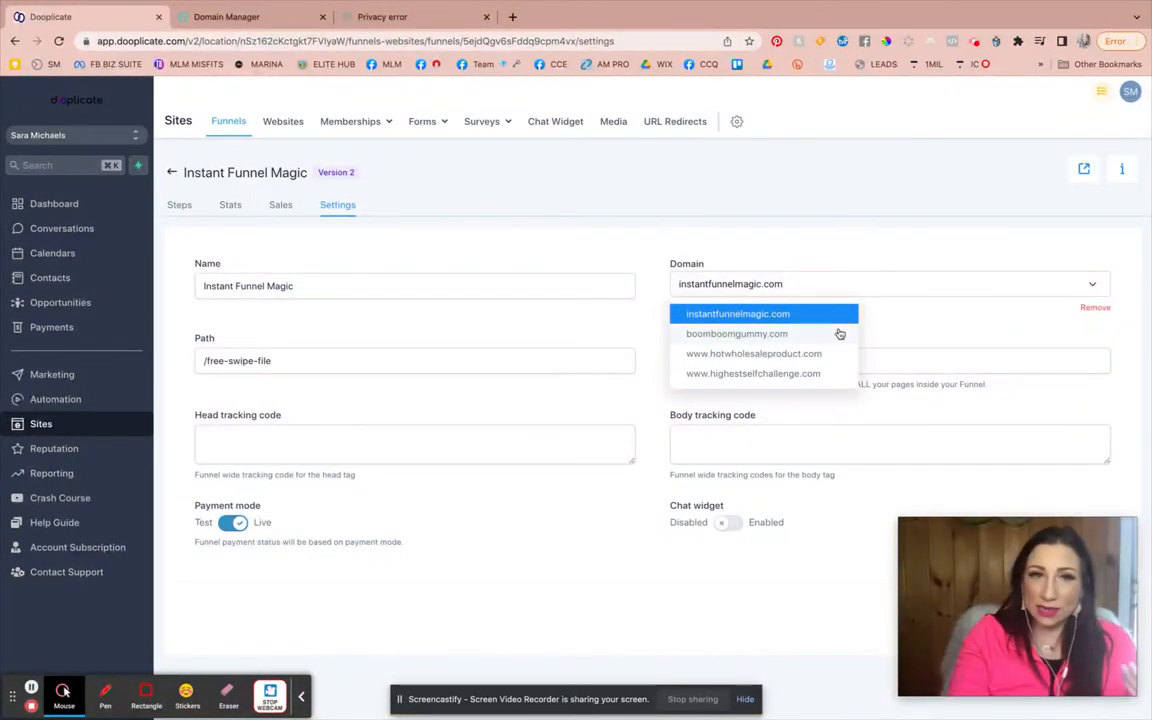
click(857, 212)
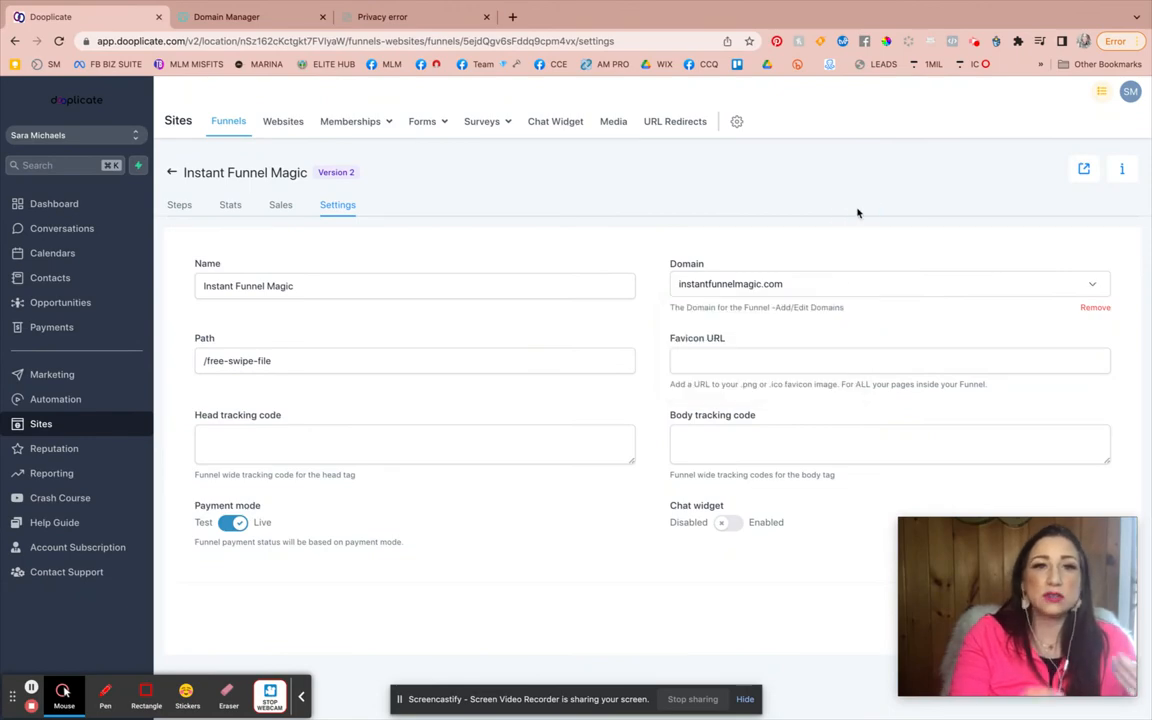
Visit instantfunnelmagic.com in a new browser tab, look through the live funnel page, and close it.
click(513, 18)
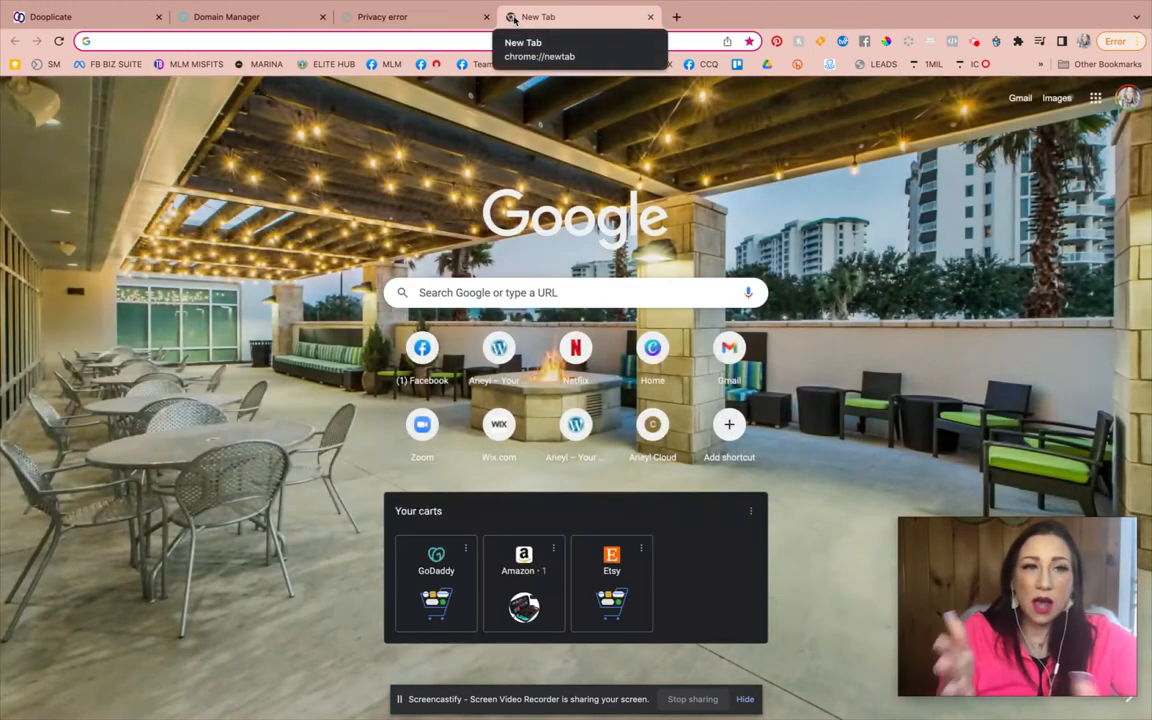
text(insant)
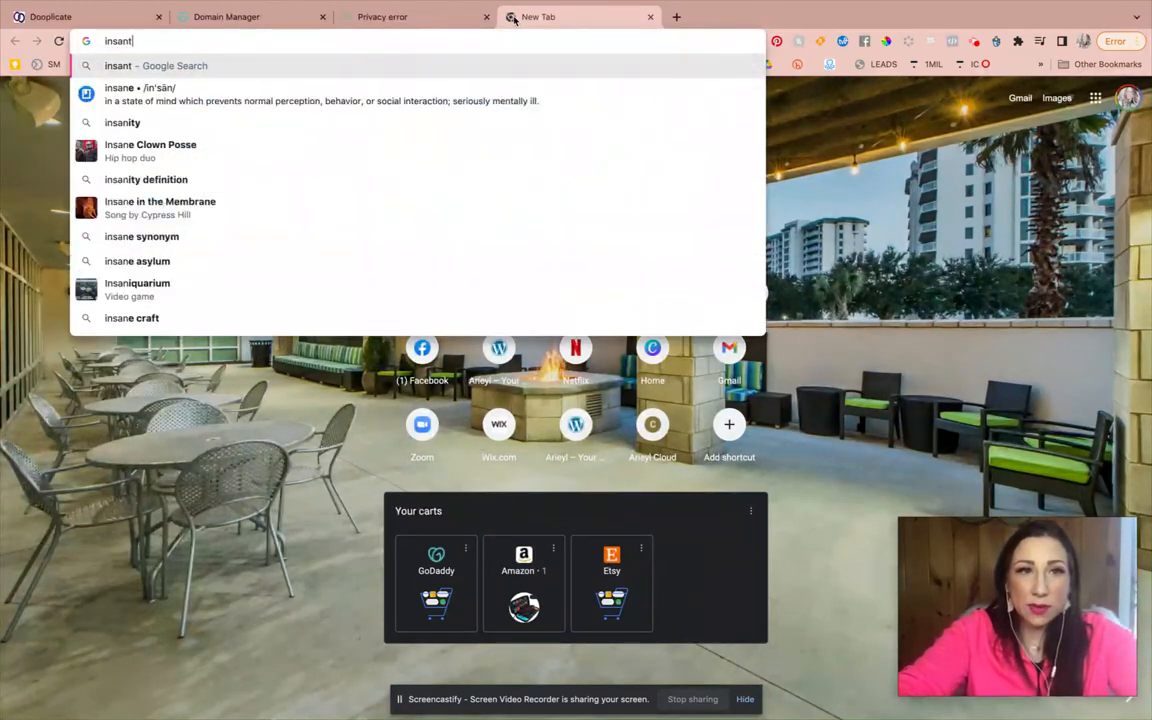
key(BackSpace)
key(BackSpace)
key(BackSpace)
text(tantfu)
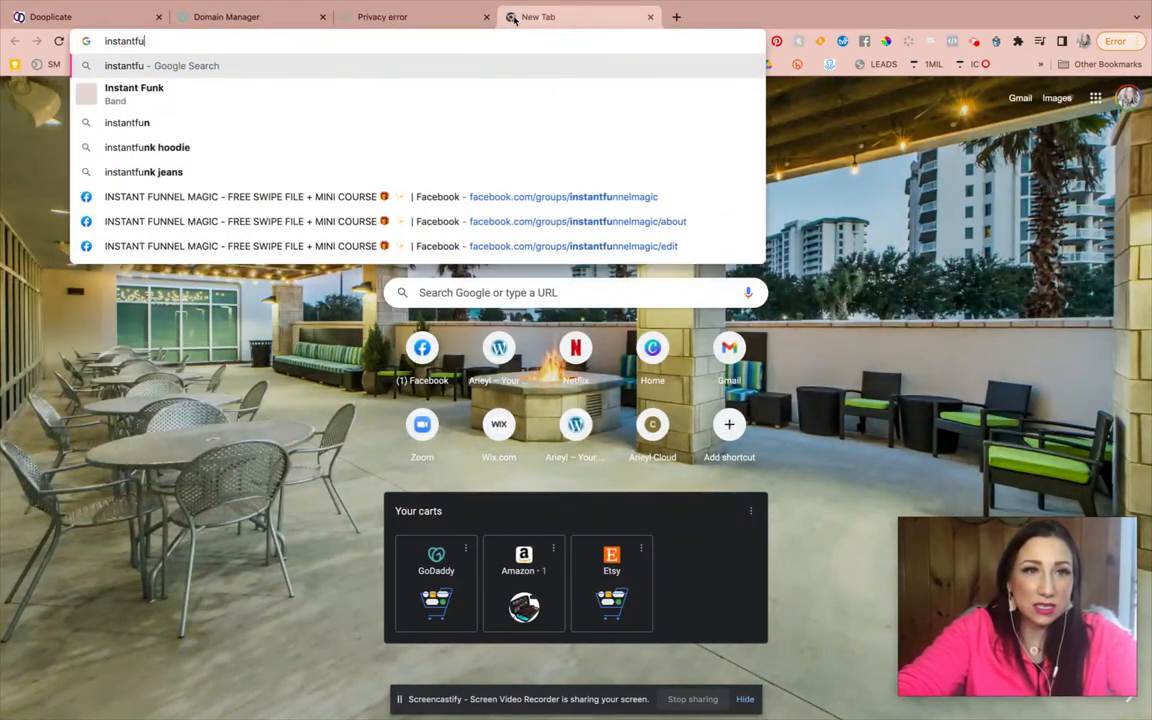
text(nnelmagic.com)
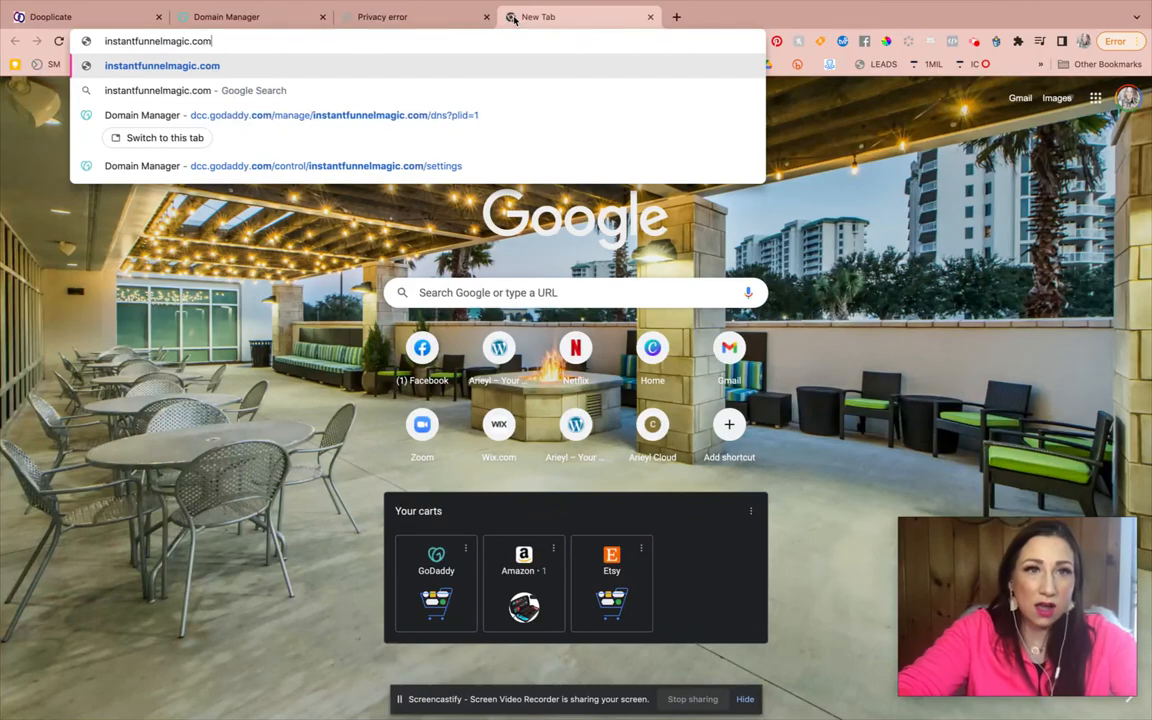
key(Return)
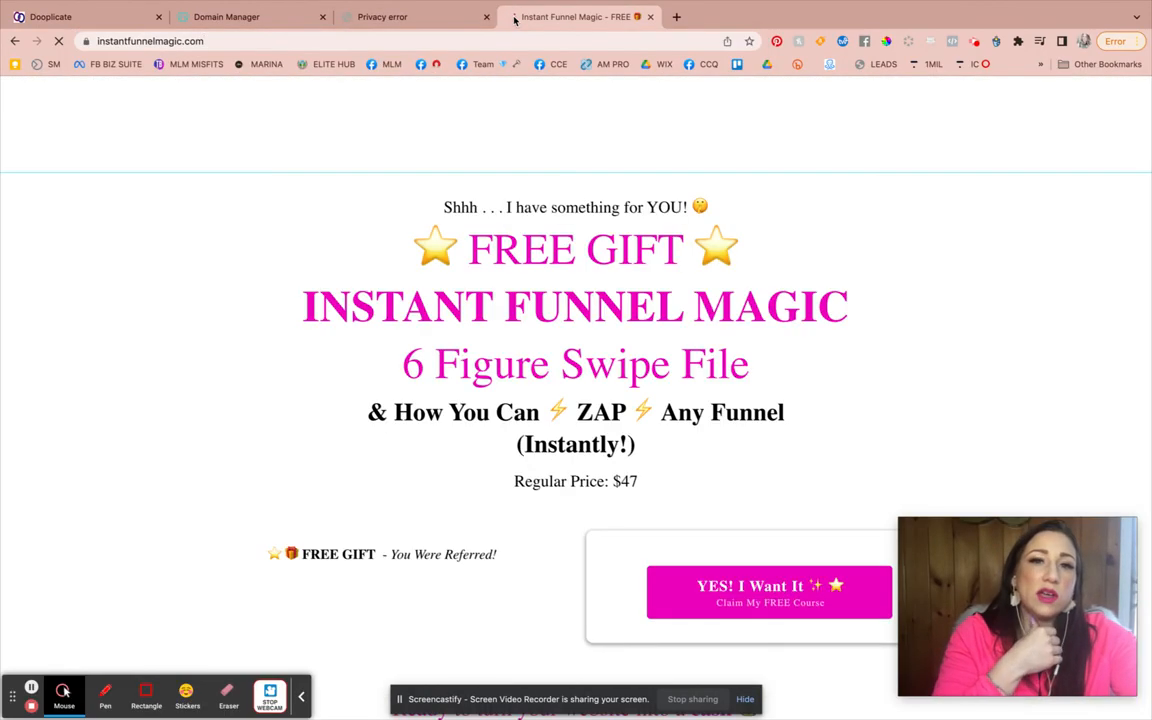
scroll(643, 328, down, 15)
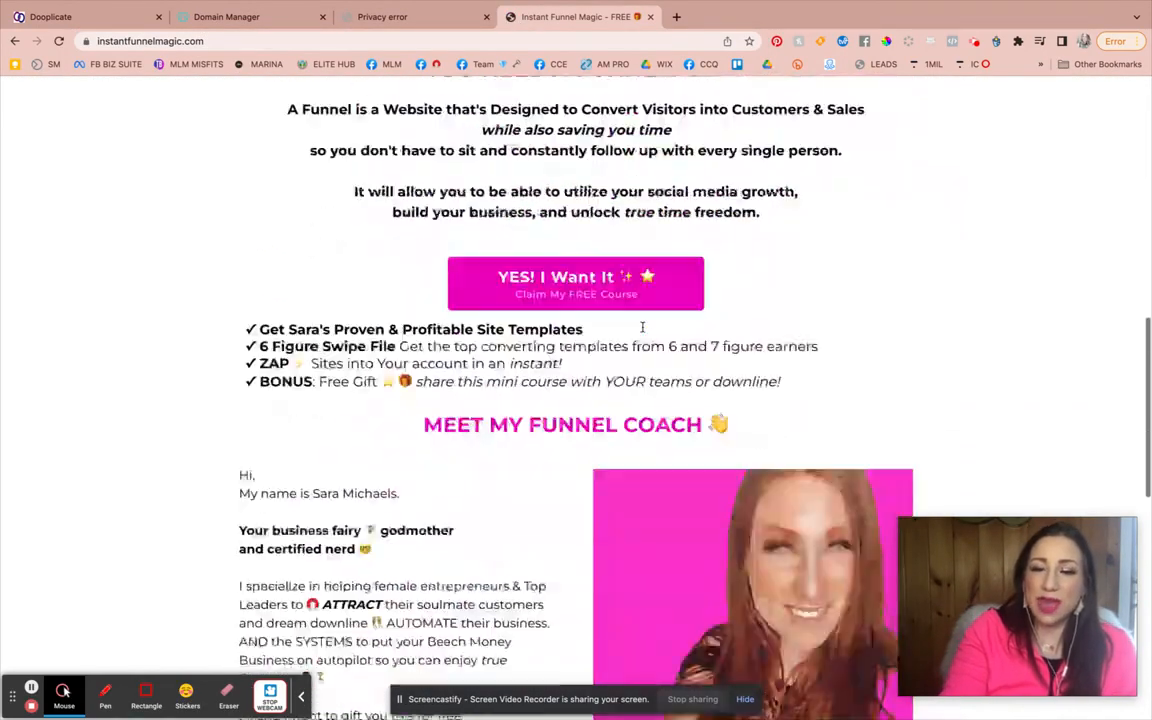
scroll(643, 327, down, 1)
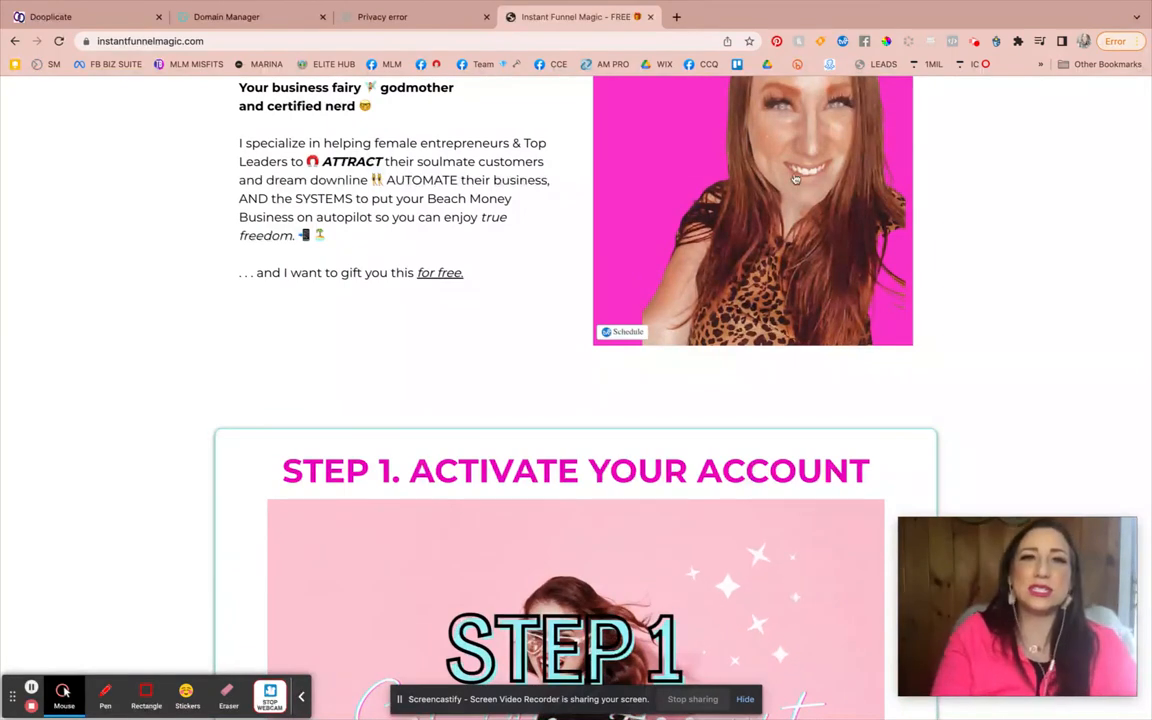
click(650, 17)
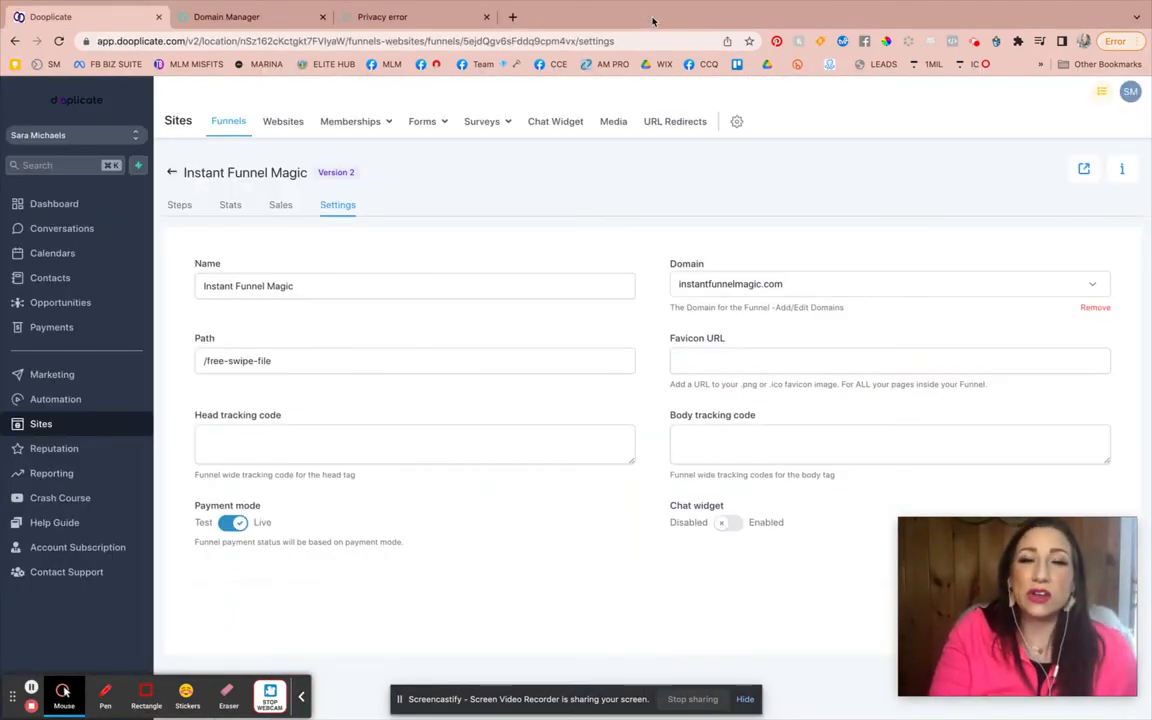